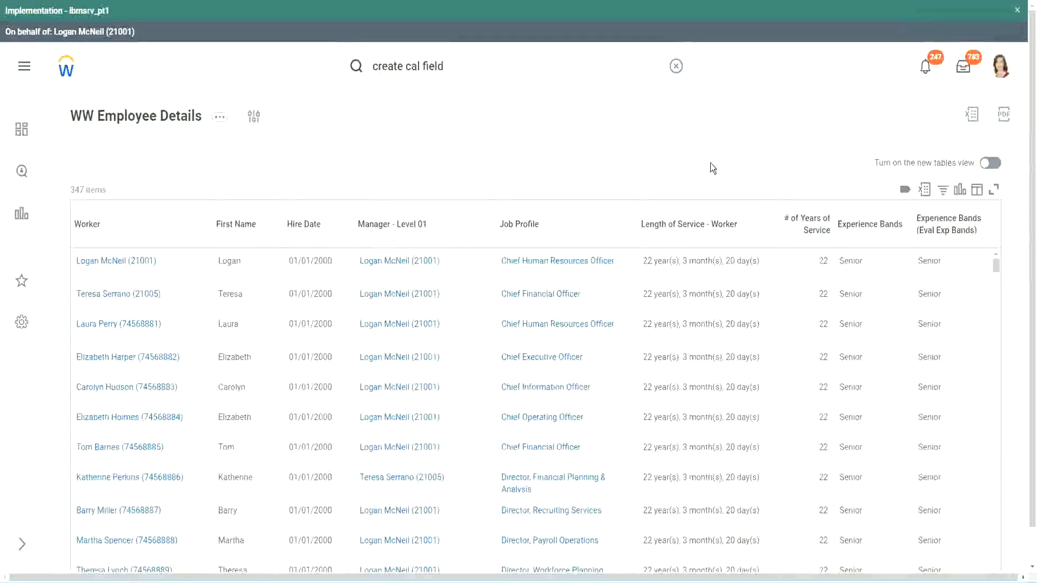
Copy the name of the existing Evaluate Expression calculated field for experience bands.
{"action": "left_click", "coordinate": [901, 261]}
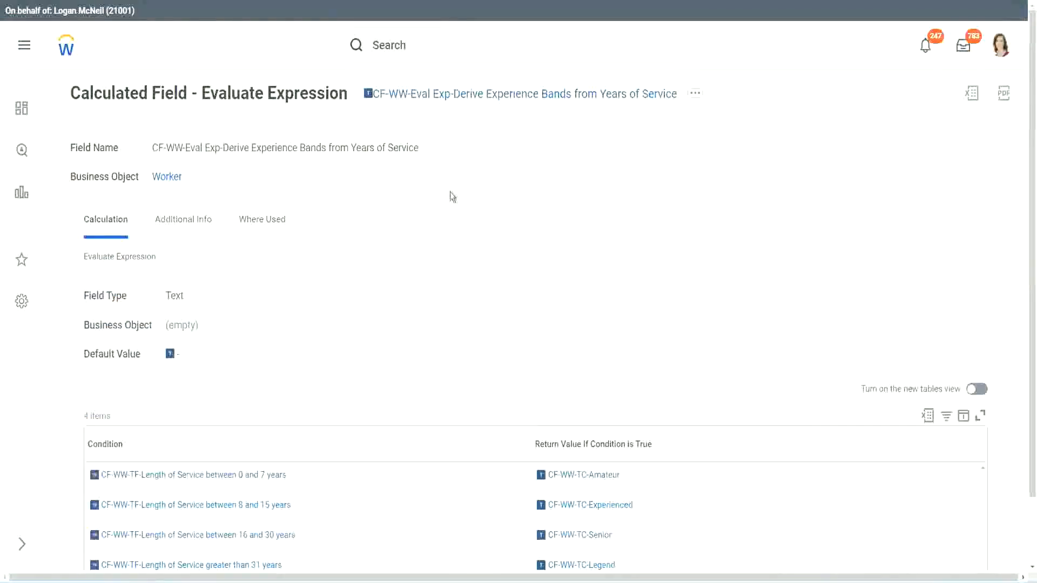
{"action": "right_click", "coordinate": [451, 99]}
{"action": "left_click", "coordinate": [486, 160]}
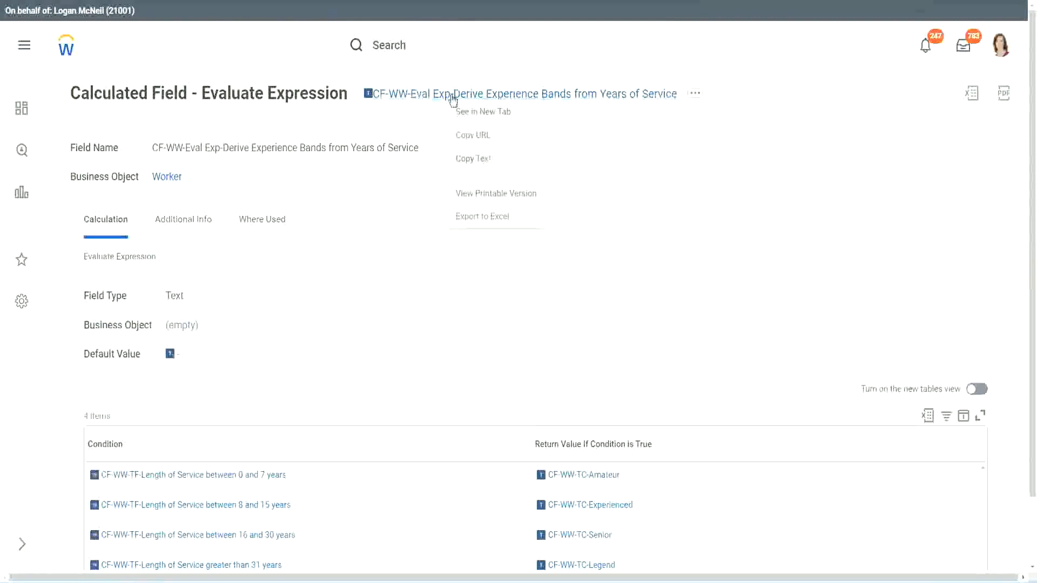
Search for "create calc field" and open the Create Calculated Field task.
{"action": "left_click", "coordinate": [434, 48]}
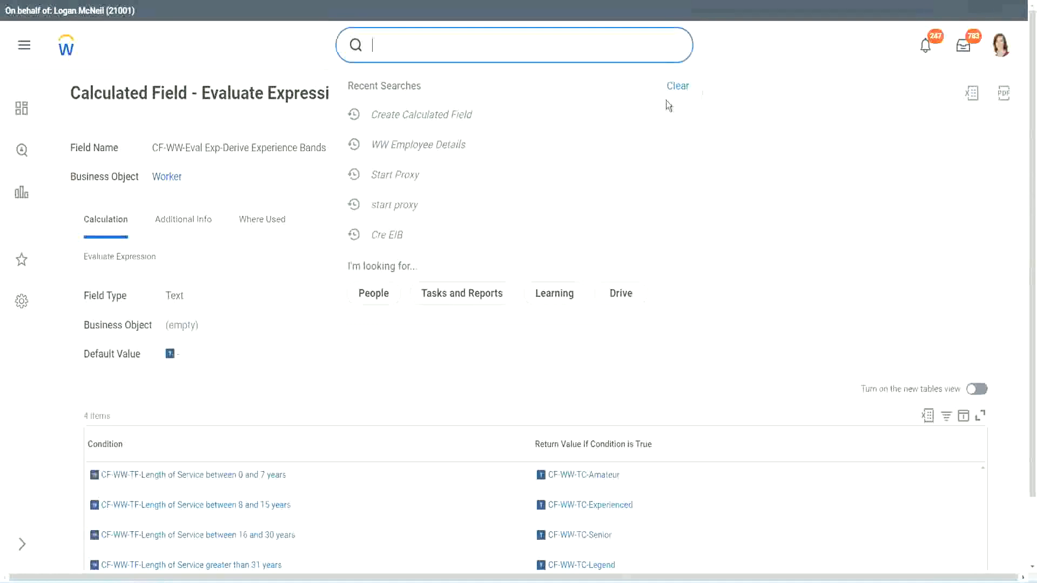
{"action": "left_click", "coordinate": [668, 105]}
{"action": "left_click", "coordinate": [410, 40]}
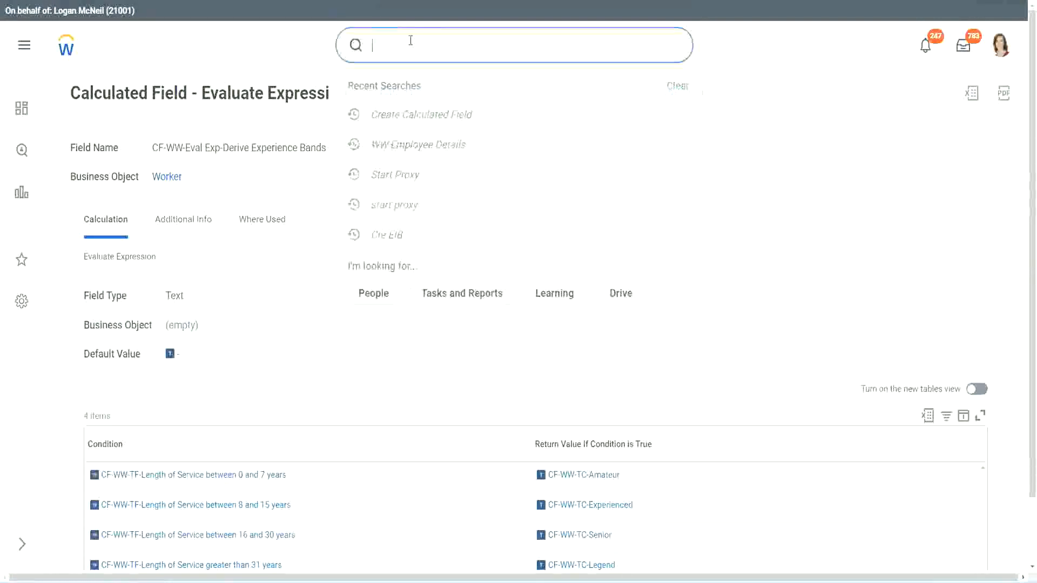
{"action": "type", "text": "create calc"}
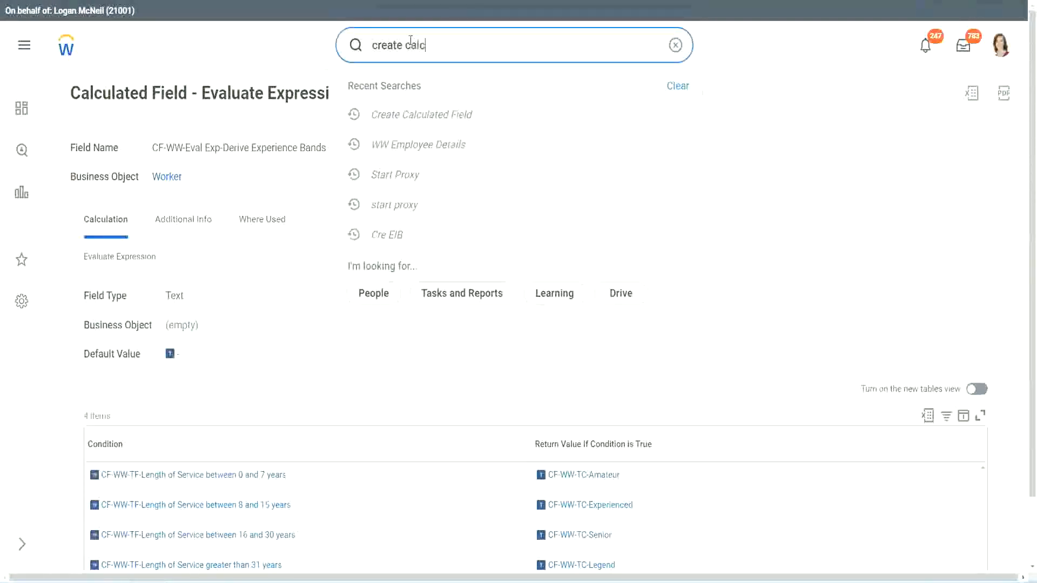
{"action": "type", "text": " field"}
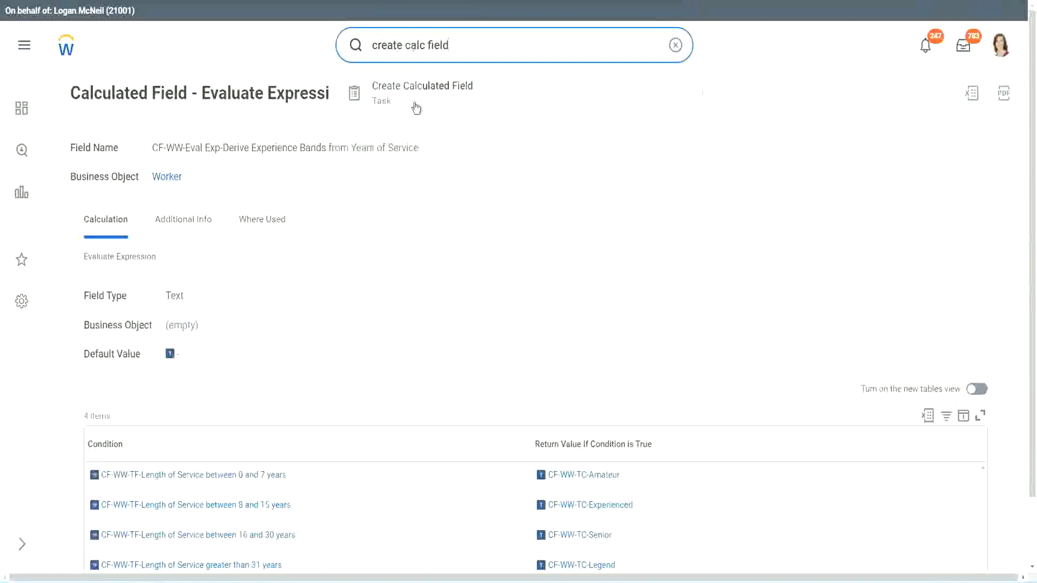
{"action": "left_click", "coordinate": [430, 101]}
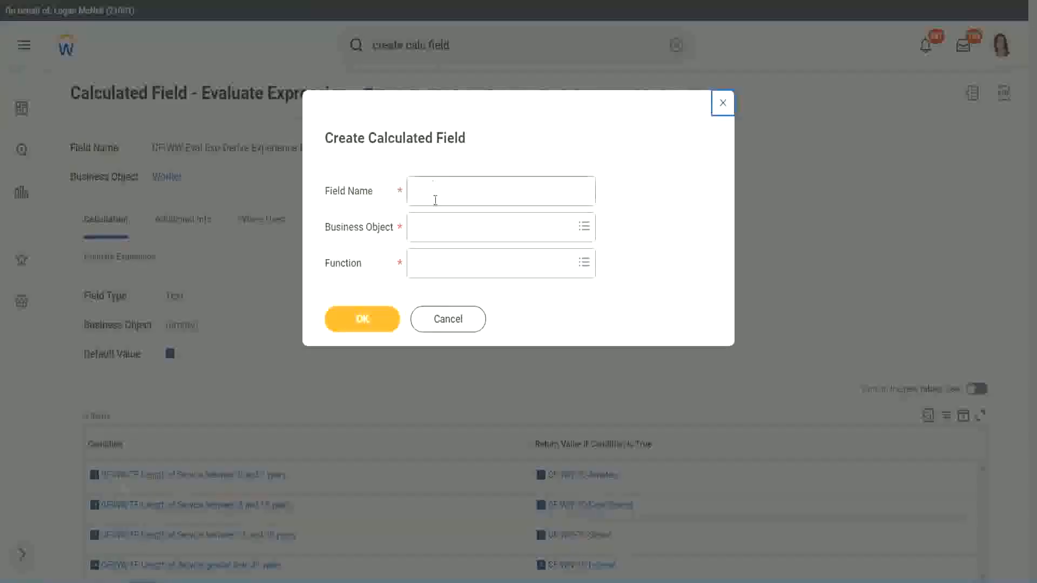
Name the new calculated field "CF-WW-LRB-Identify Experience Bands from years of Service".
{"action": "left_click", "coordinate": [436, 193]}
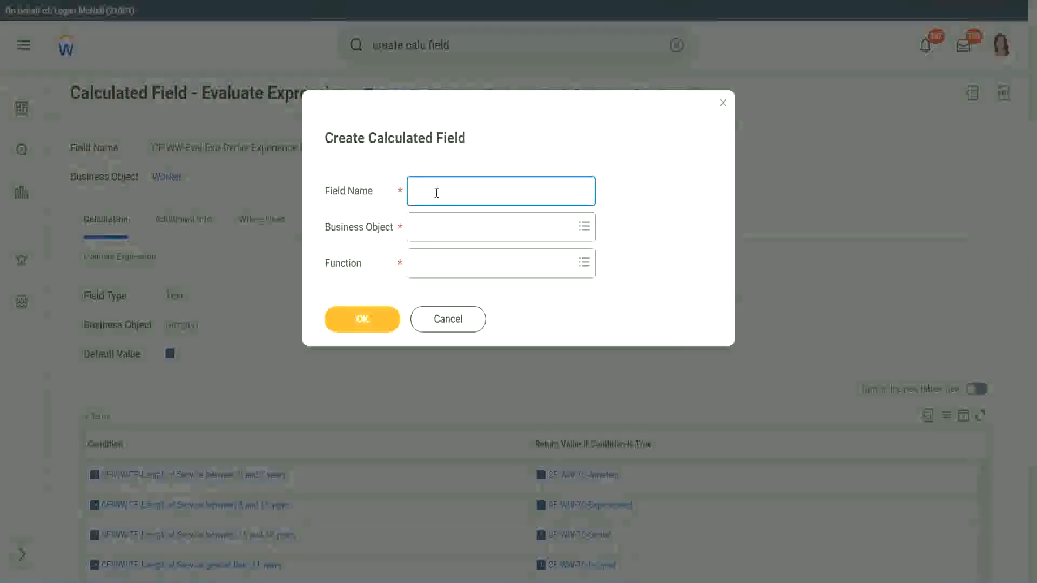
{"action": "type", "text": "CF"}
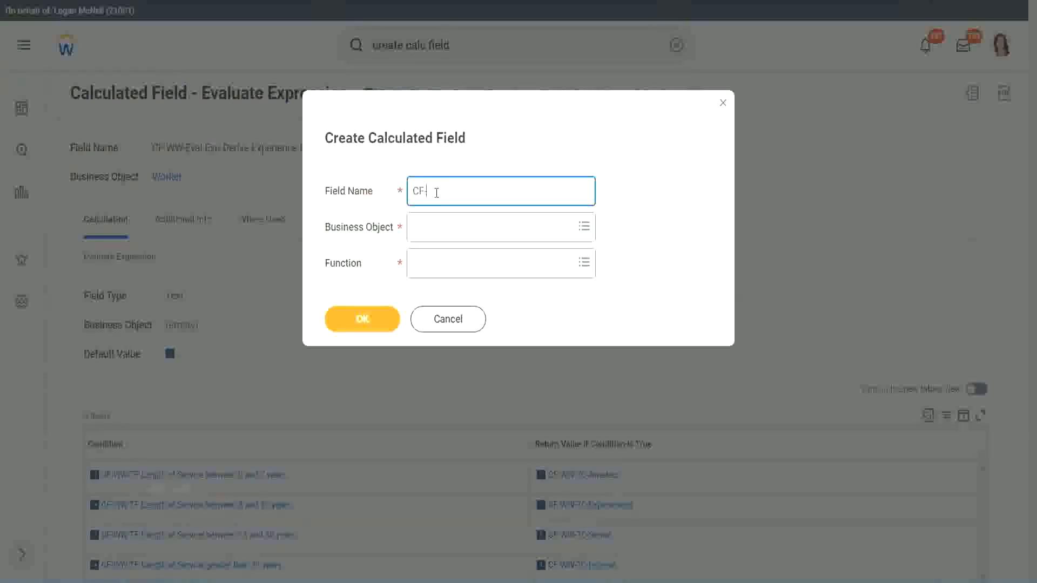
{"action": "type", "text": "-"}
{"action": "type", "text": "WW-I"}
{"action": "type", "text": "RB"}
{"action": "type", "text": "-"}
{"action": "type", "text": "Ident"}
{"action": "type", "text": "ify Exe"}
{"action": "key", "text": "BackSpace"}
{"action": "type", "text": "perienec"}
{"action": "key", "text": "BackSpace"}
{"action": "key", "text": "BackSpace"}
{"action": "type", "text": "ce Bands fro"}
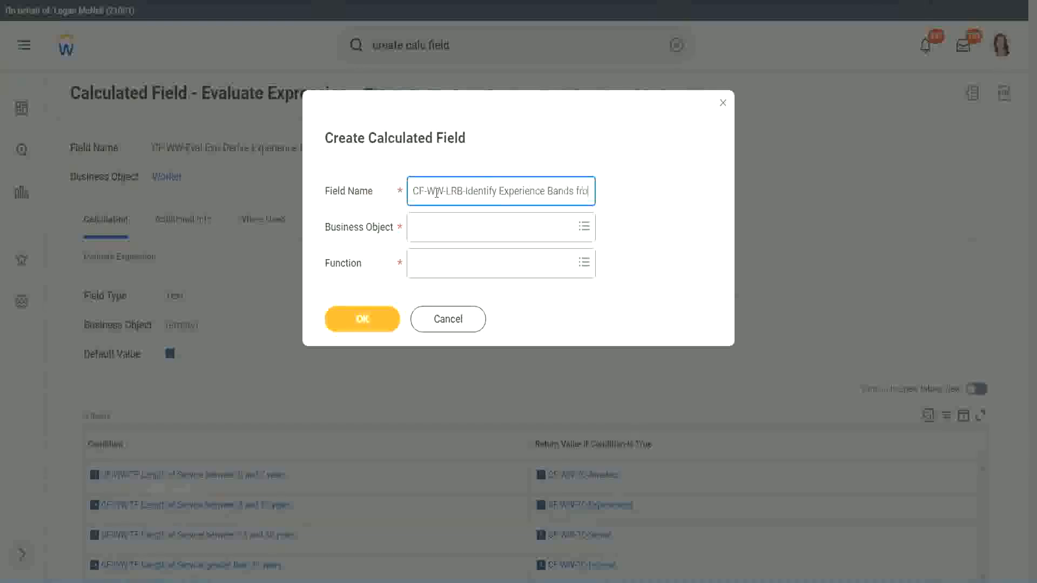
{"action": "type", "text": "m years of"}
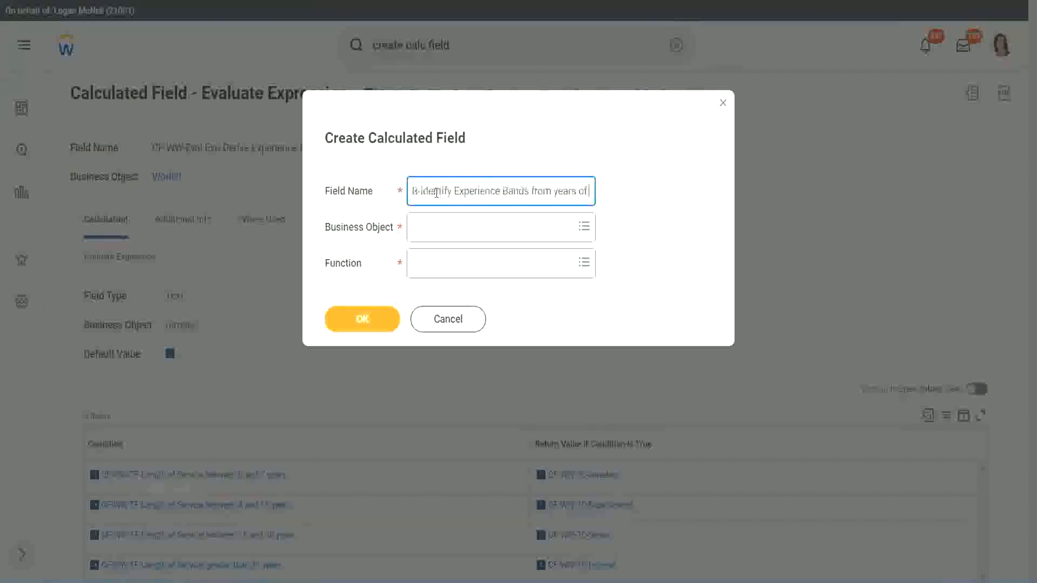
{"action": "type", "text": " Service"}
{"action": "key", "text": "Tab"}
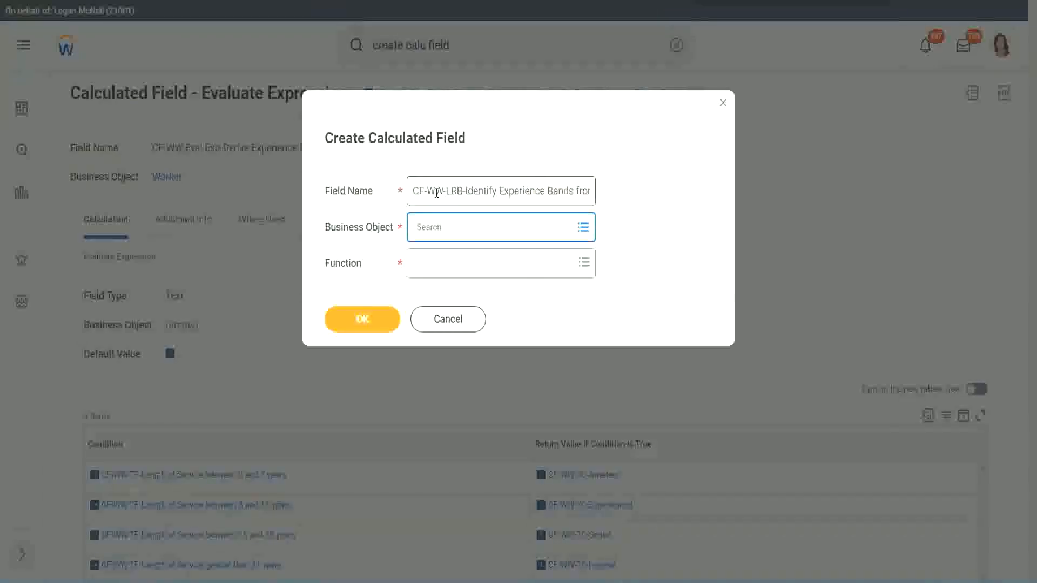
Set the business object to Worker and the function to Lookup Range Band, and continue to the field definition.
{"action": "type", "text": "worker"}
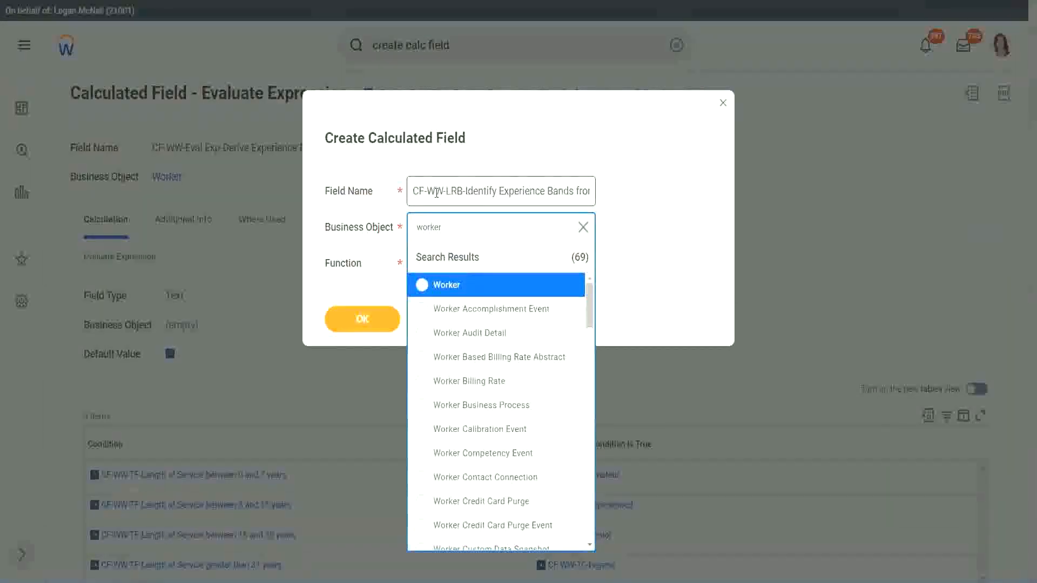
{"action": "key", "text": "Return"}
{"action": "key", "text": "Tab"}
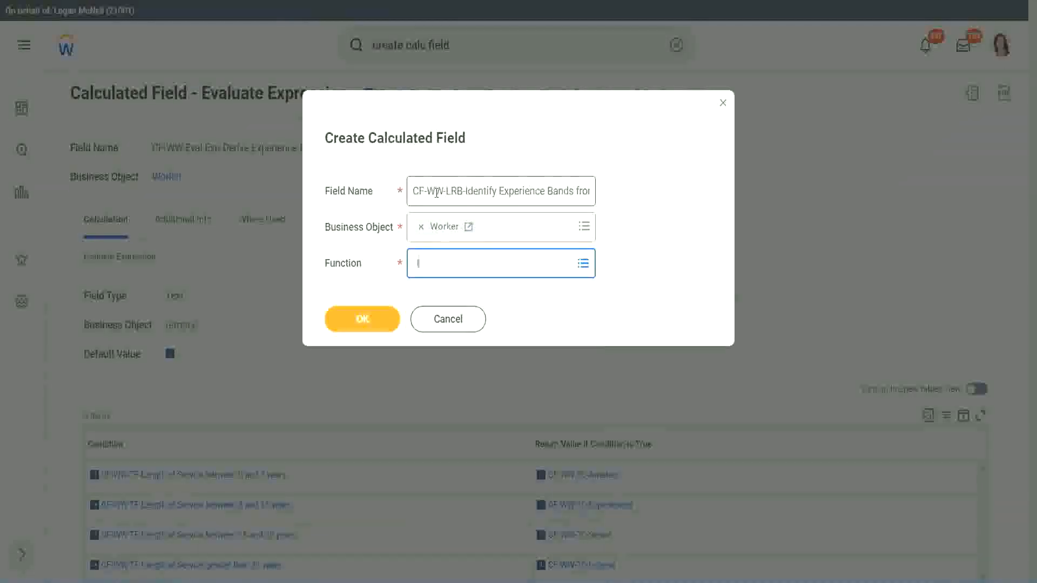
{"action": "type", "text": "look"}
{"action": "key", "text": "Return"}
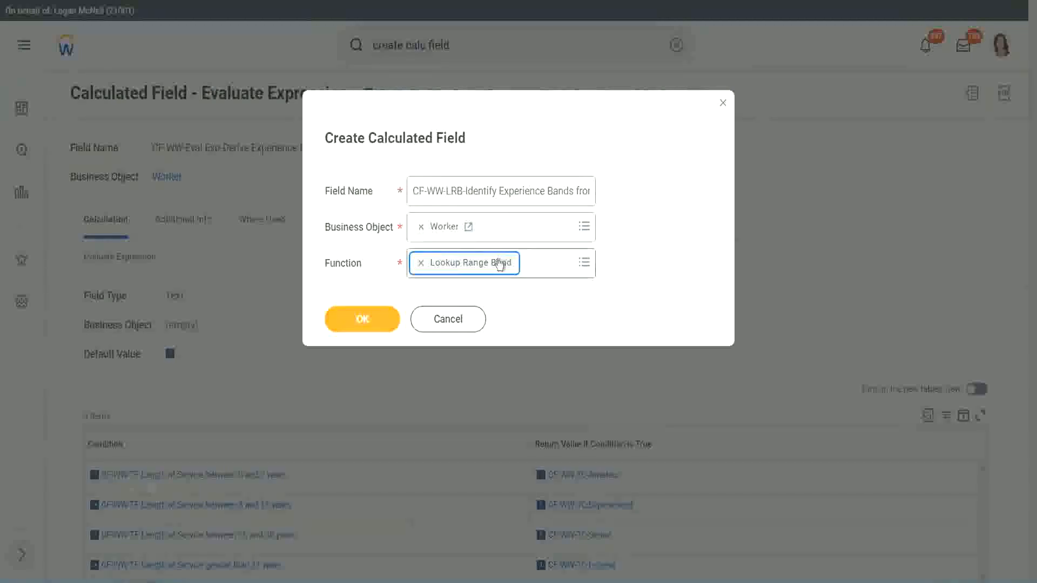
{"action": "left_click", "coordinate": [367, 322]}
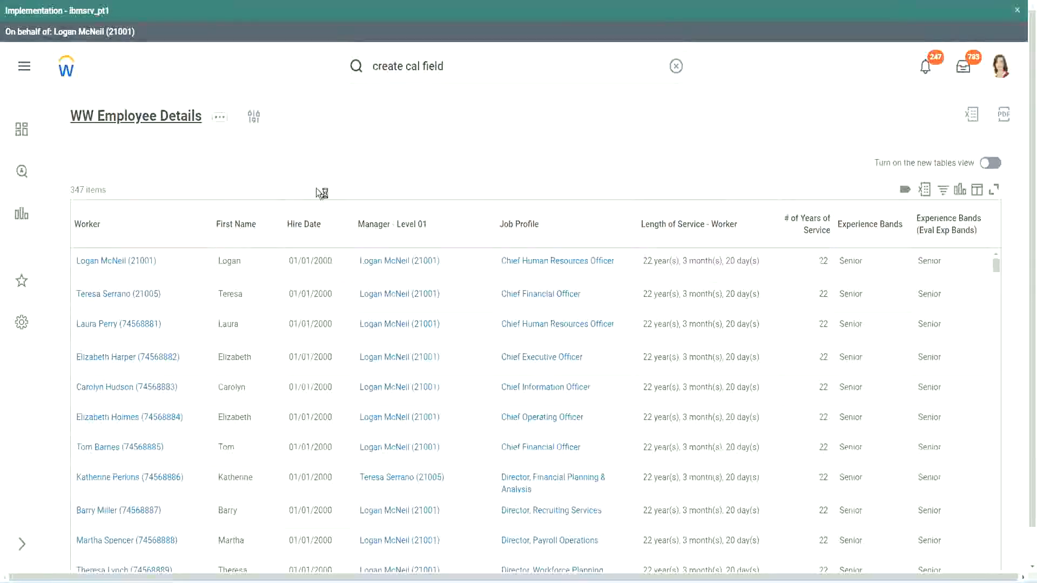
Copy the name "CF-WW-Convert Text To Number-Number of Years from Length of Service" from the WW Employee Details report definition and set it as the source field.
{"action": "left_click", "coordinate": [373, 334]}
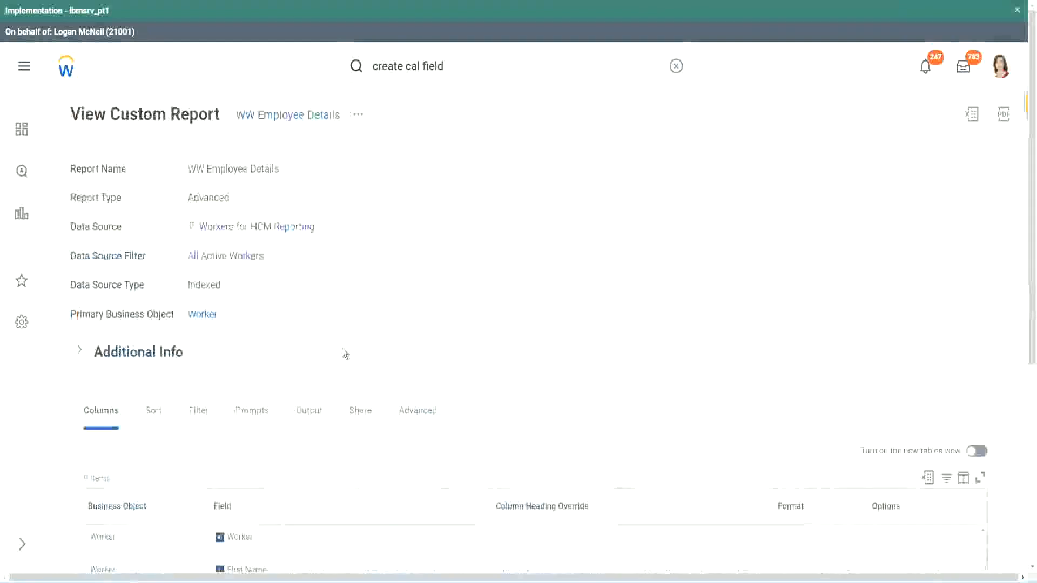
{"action": "scroll", "coordinate": [346, 351], "scroll_direction": "down", "scroll_amount": 5}
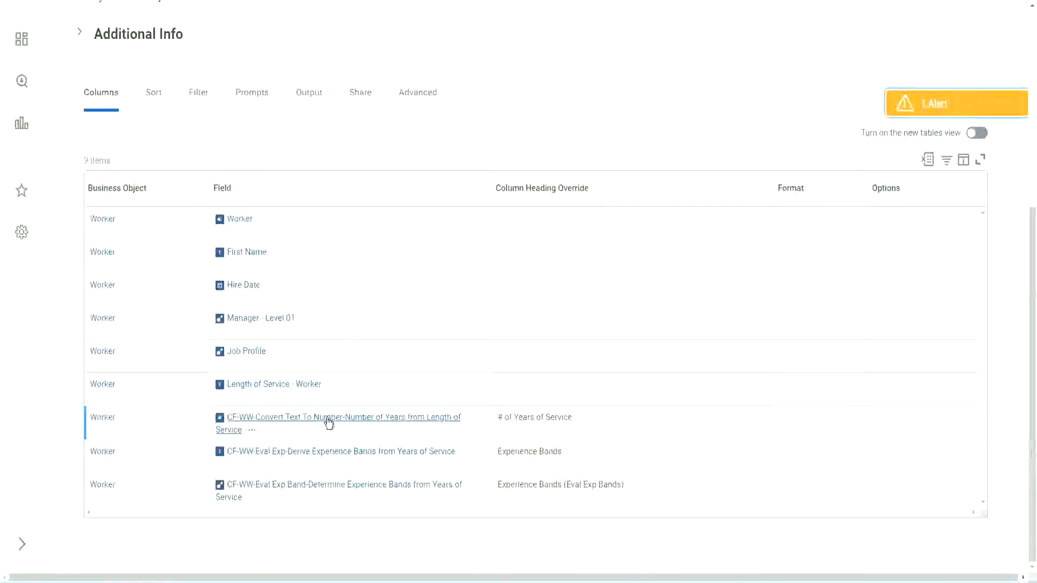
{"action": "right_click", "coordinate": [330, 421]}
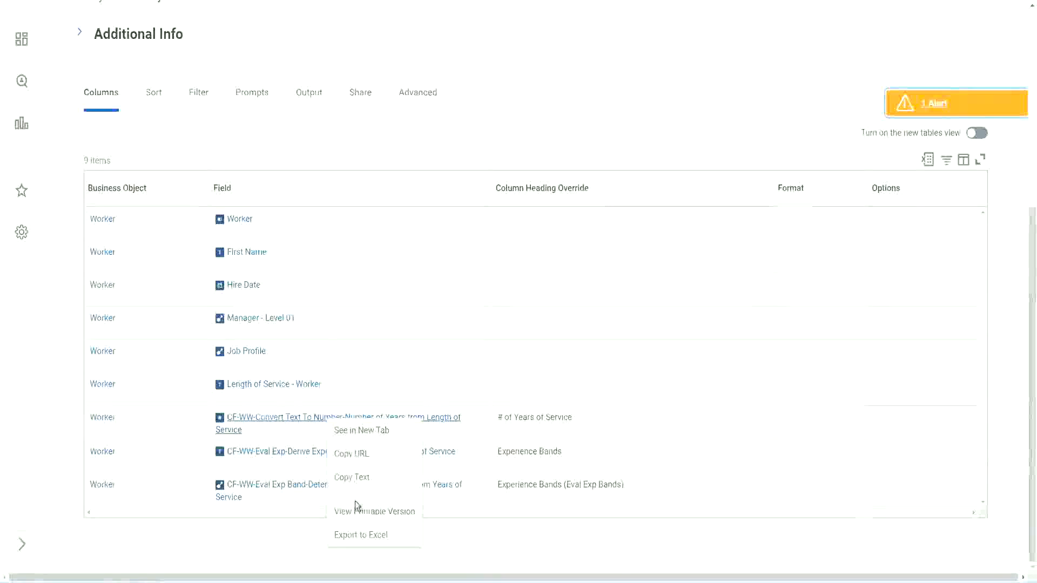
{"action": "left_click", "coordinate": [351, 478]}
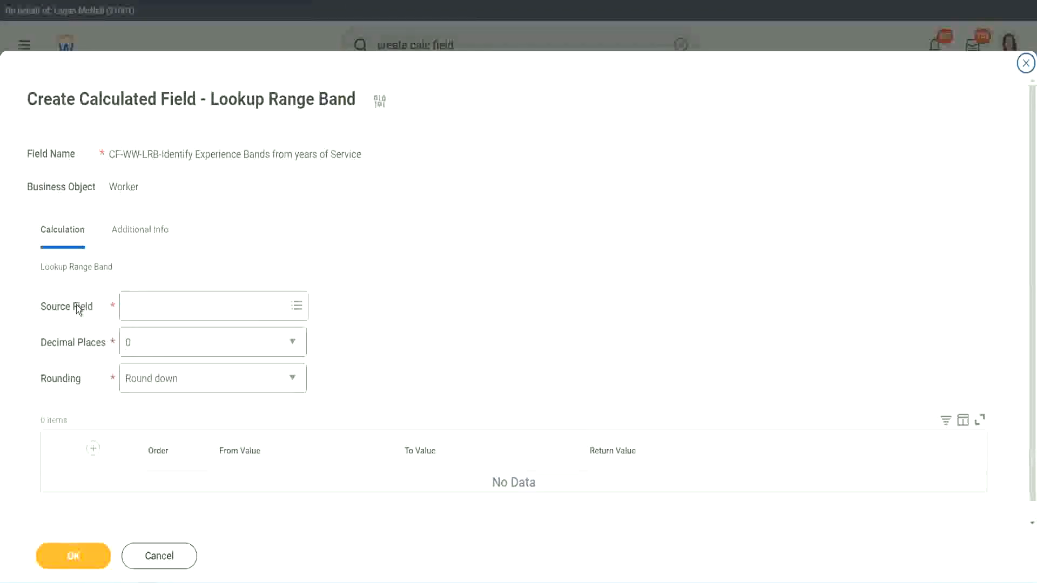
{"action": "left_click", "coordinate": [161, 307]}
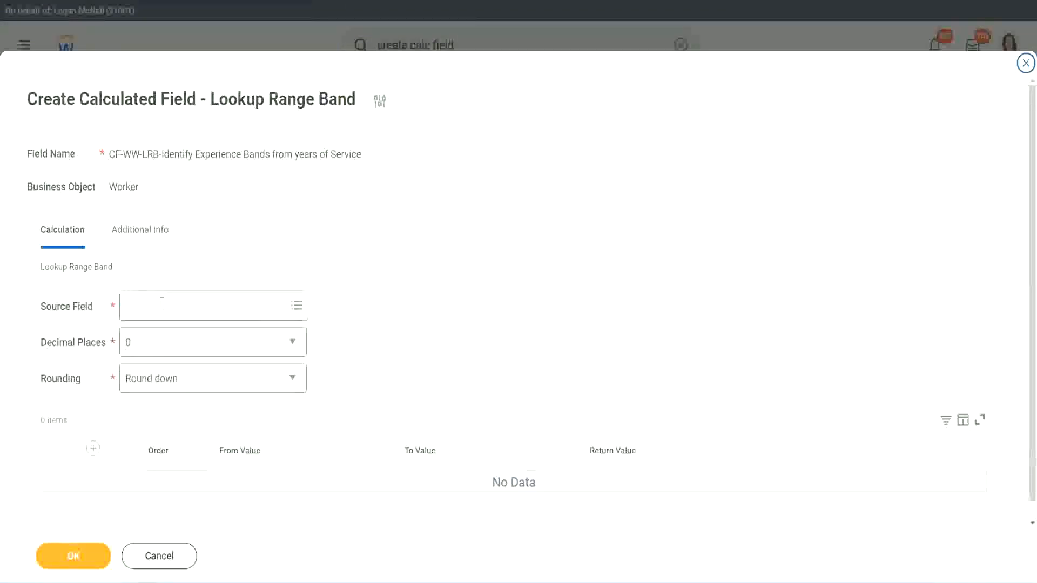
{"action": "type", "text": "r-Number of Years from Length of Service"}
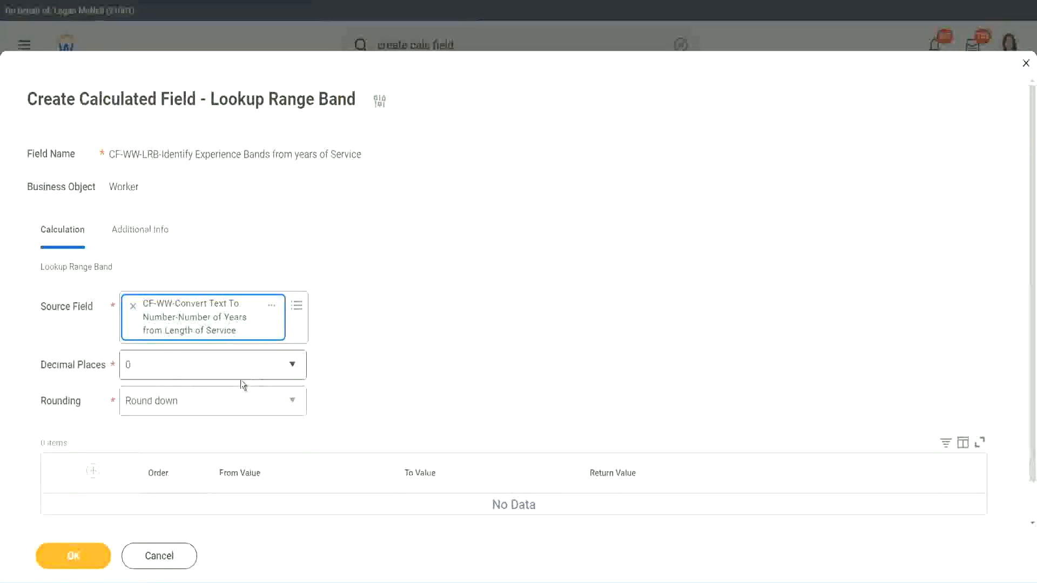
Keep the decimal places at 0 and set the rounding of the lookup range band to Round.
{"action": "left_click", "coordinate": [202, 371]}
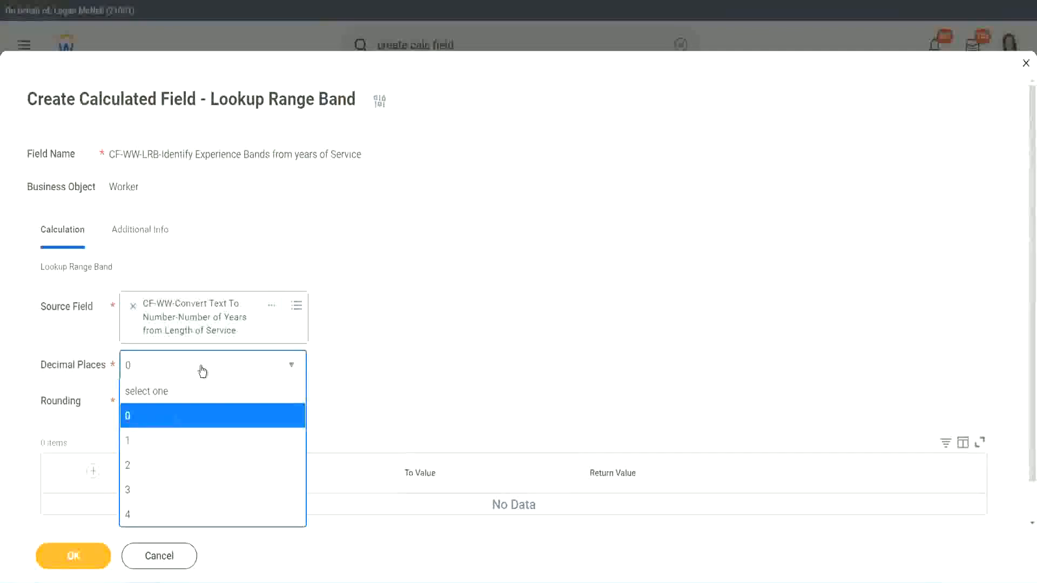
{"action": "left_click", "coordinate": [405, 359]}
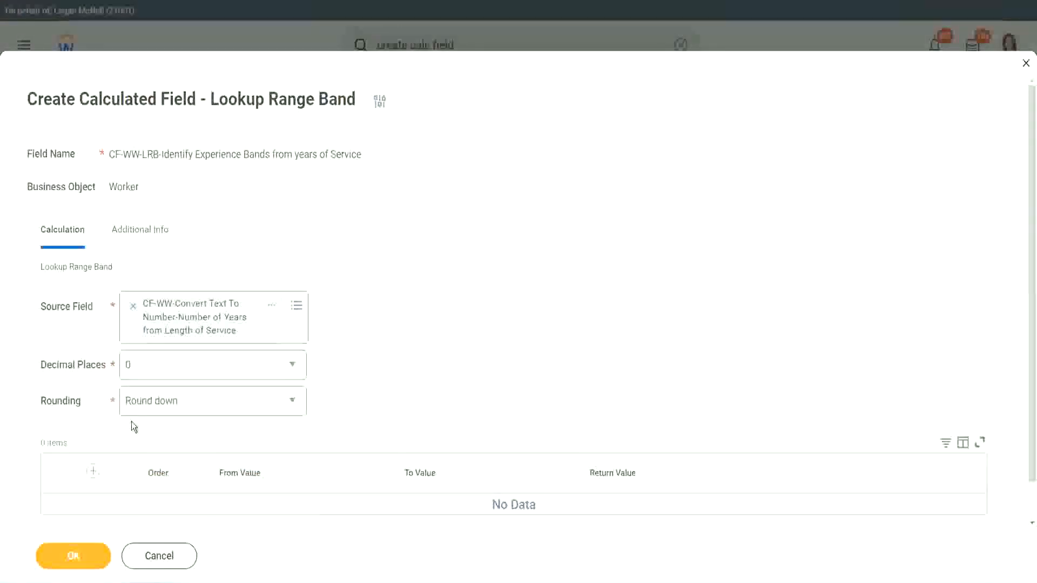
{"action": "left_click", "coordinate": [166, 405]}
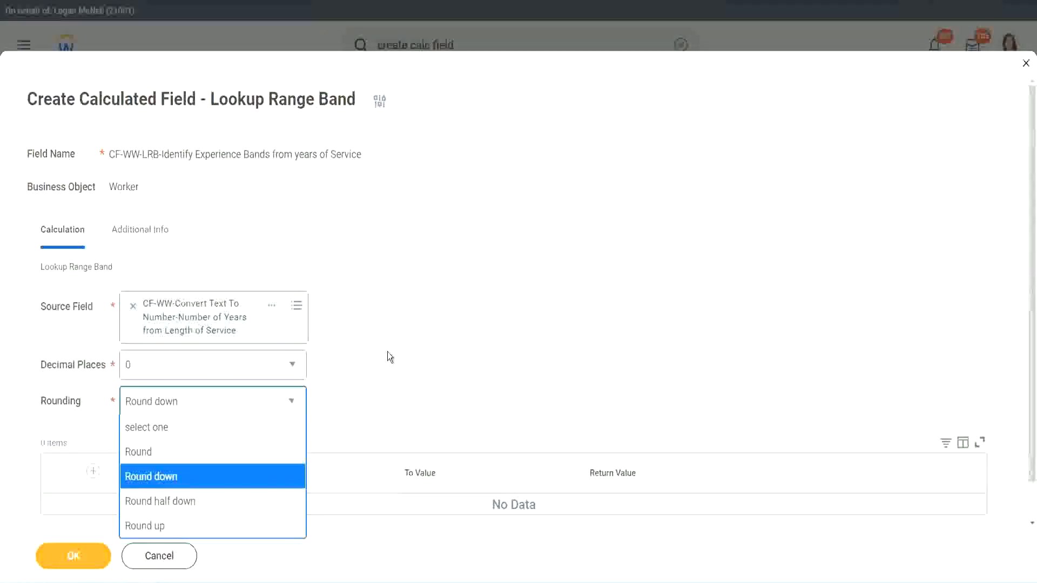
{"action": "left_click", "coordinate": [365, 397]}
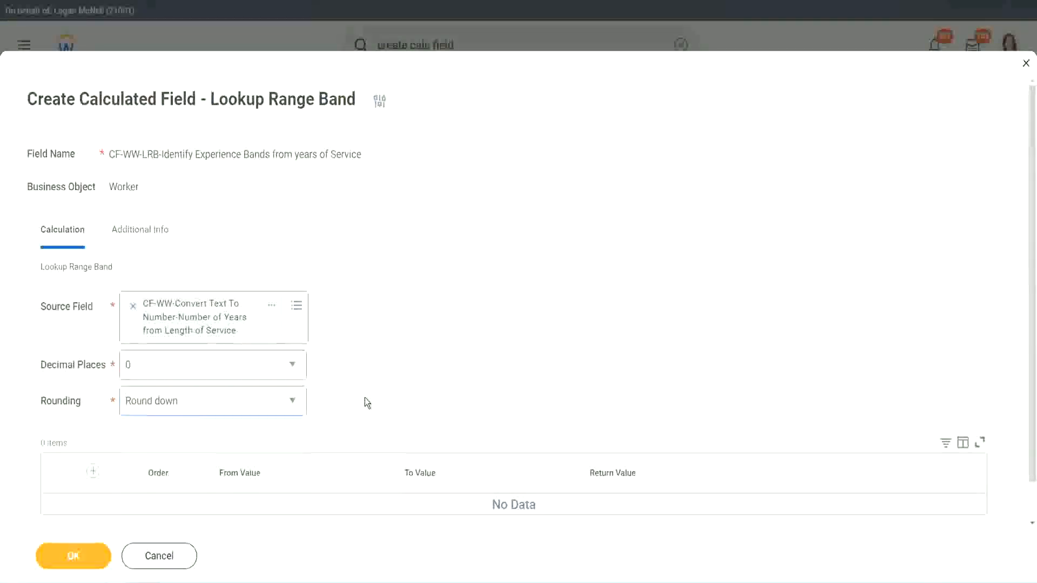
{"action": "left_click", "coordinate": [176, 402]}
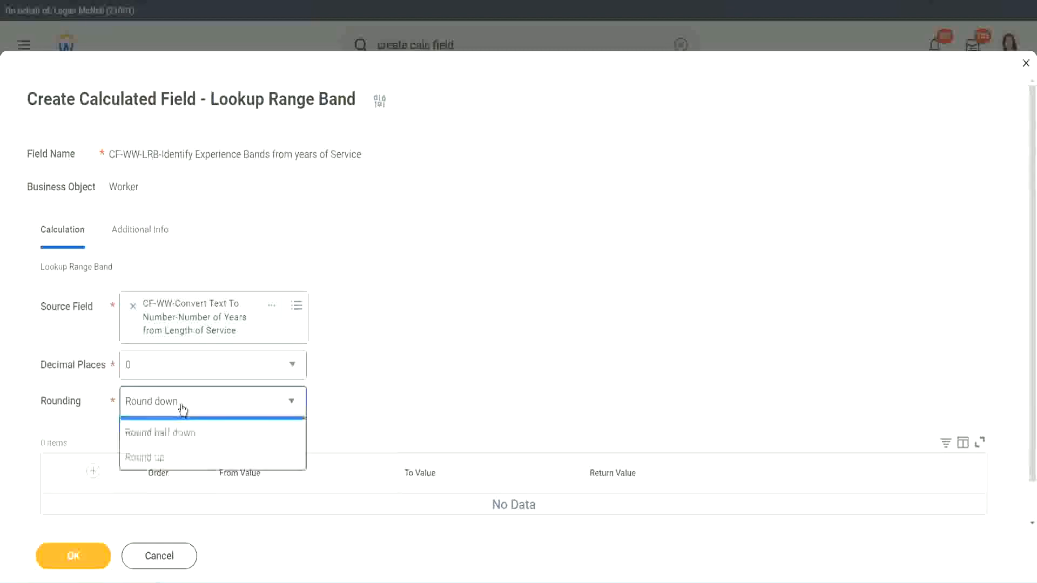
{"action": "left_click", "coordinate": [175, 452]}
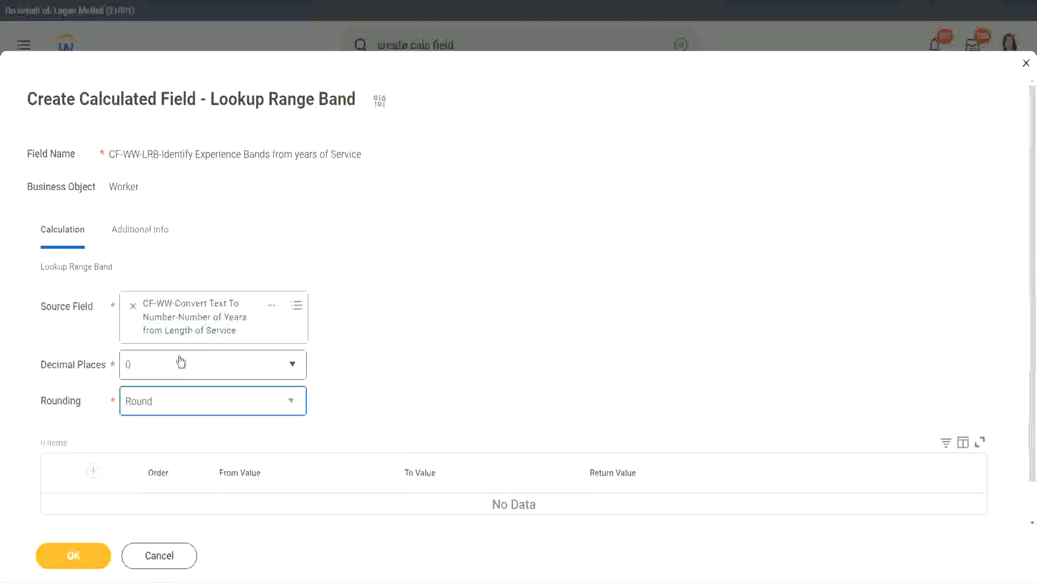
Add a range row from 0 to 7 with the return value Amateur.
{"action": "left_click", "coordinate": [94, 472]}
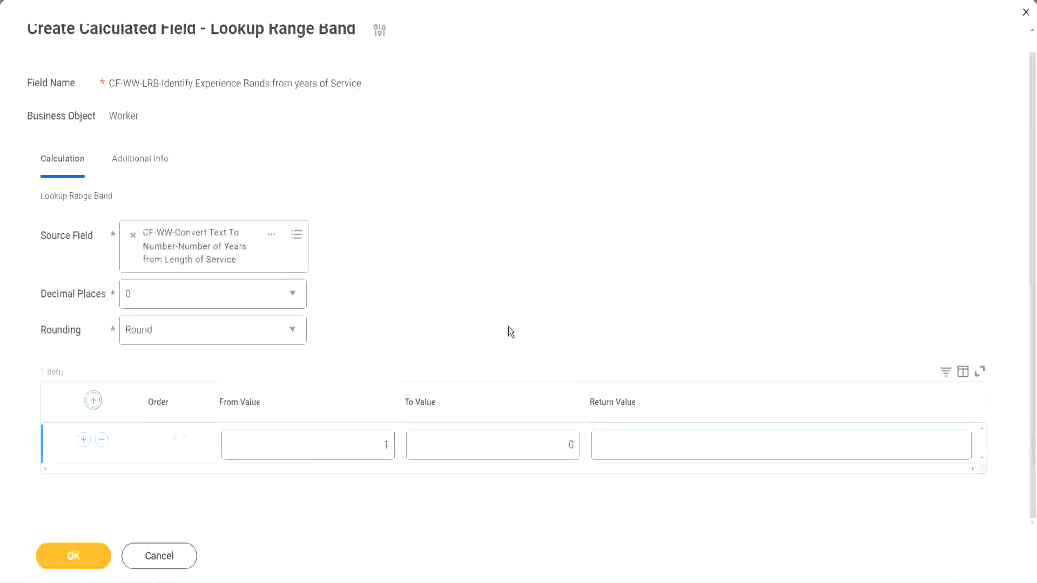
{"action": "left_click", "coordinate": [379, 449]}
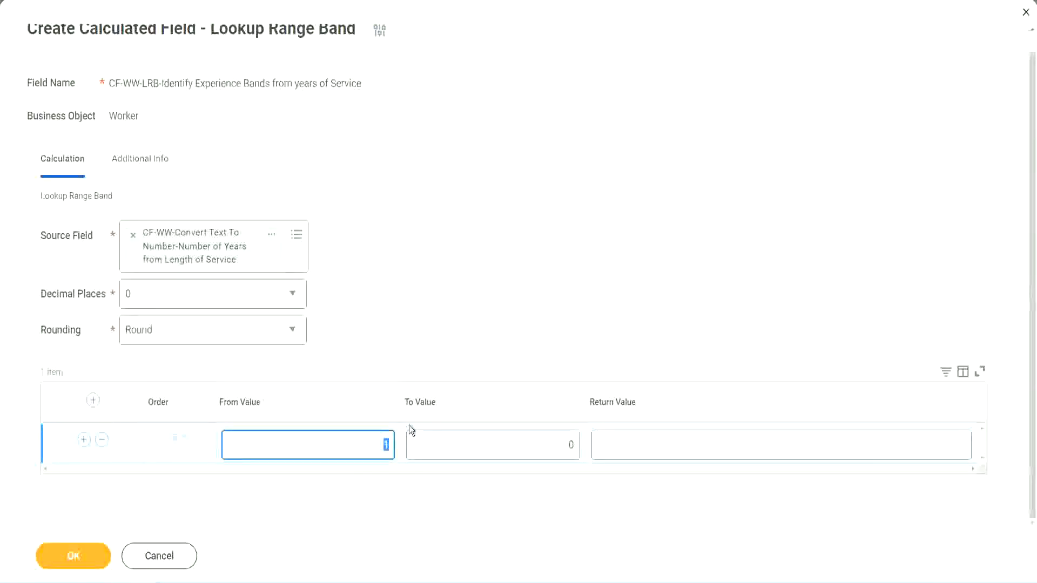
{"action": "type", "text": "0"}
{"action": "key", "text": "Tab"}
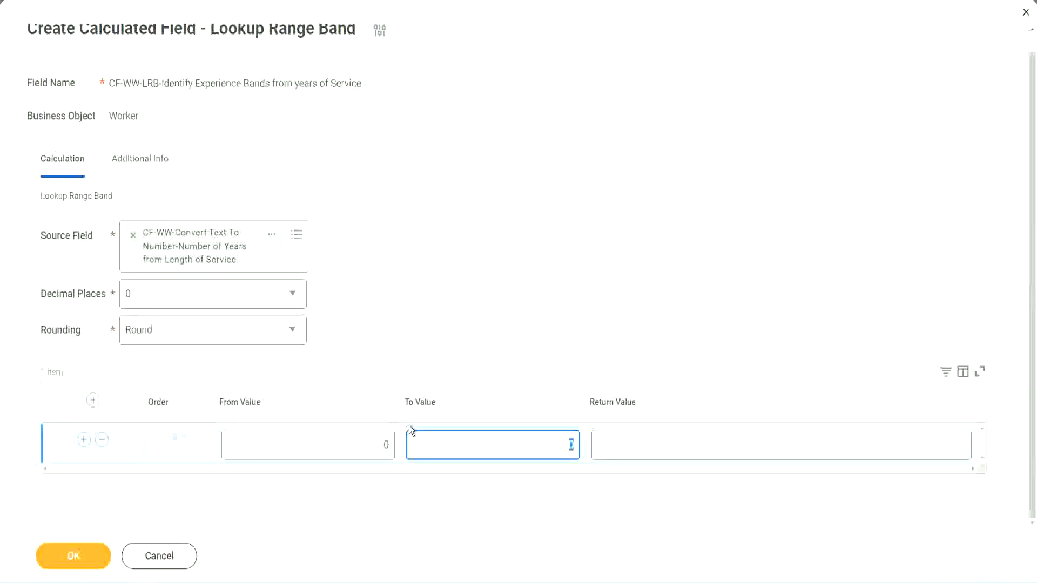
{"action": "type", "text": "7"}
{"action": "key", "text": "Tab"}
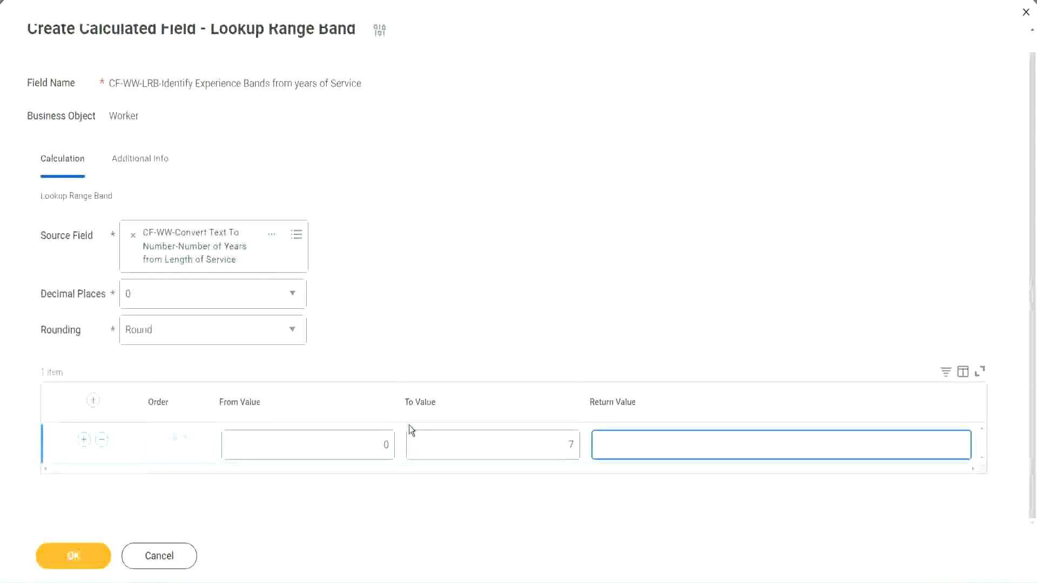
{"action": "type", "text": "Amateur"}
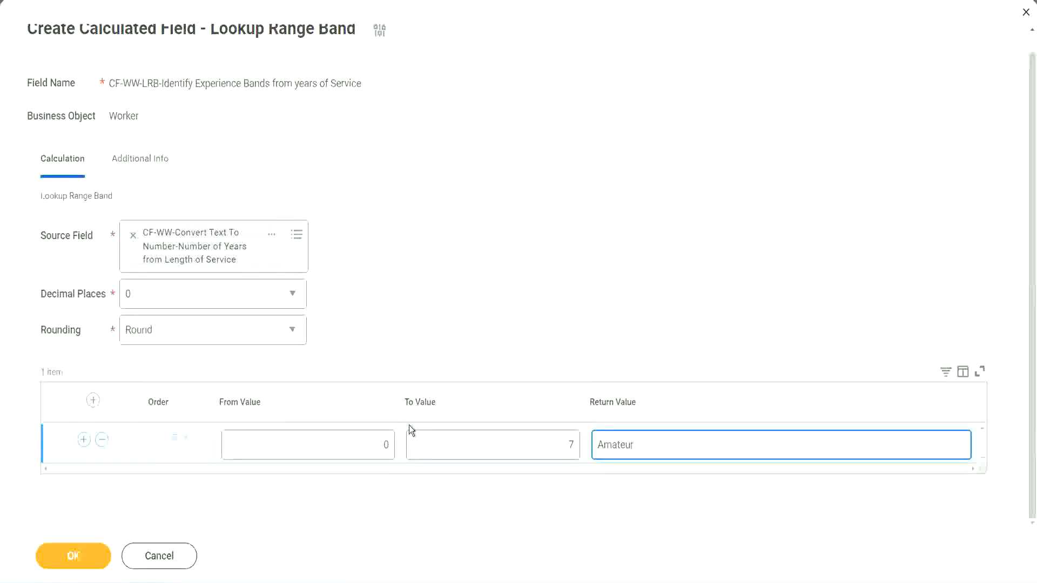
{"action": "left_click", "coordinate": [358, 455]}
{"action": "left_click", "coordinate": [555, 436]}
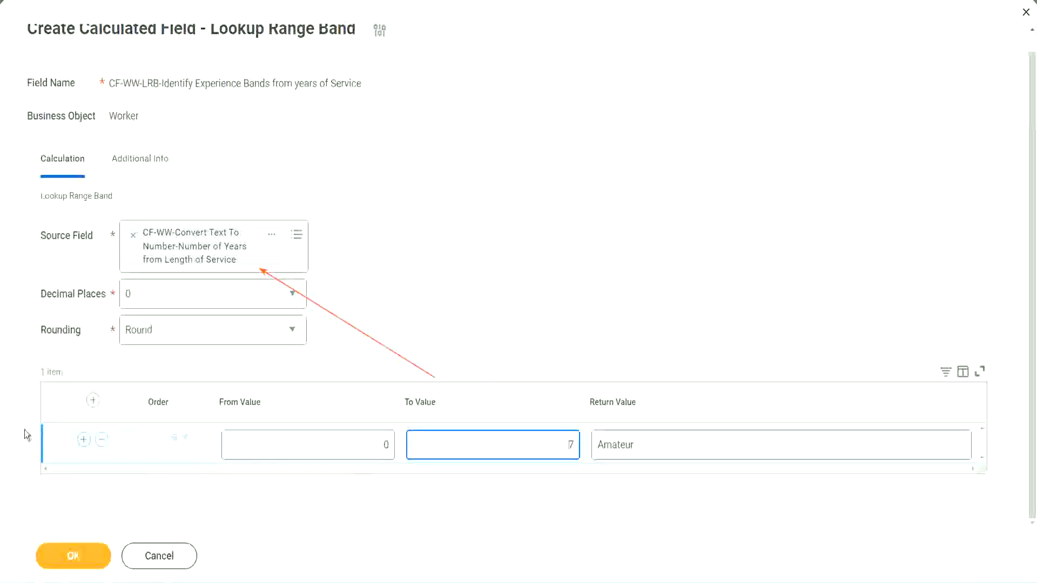
Add a second range row from 8 to 15 with the return value Experienced.
{"action": "left_click", "coordinate": [84, 440]}
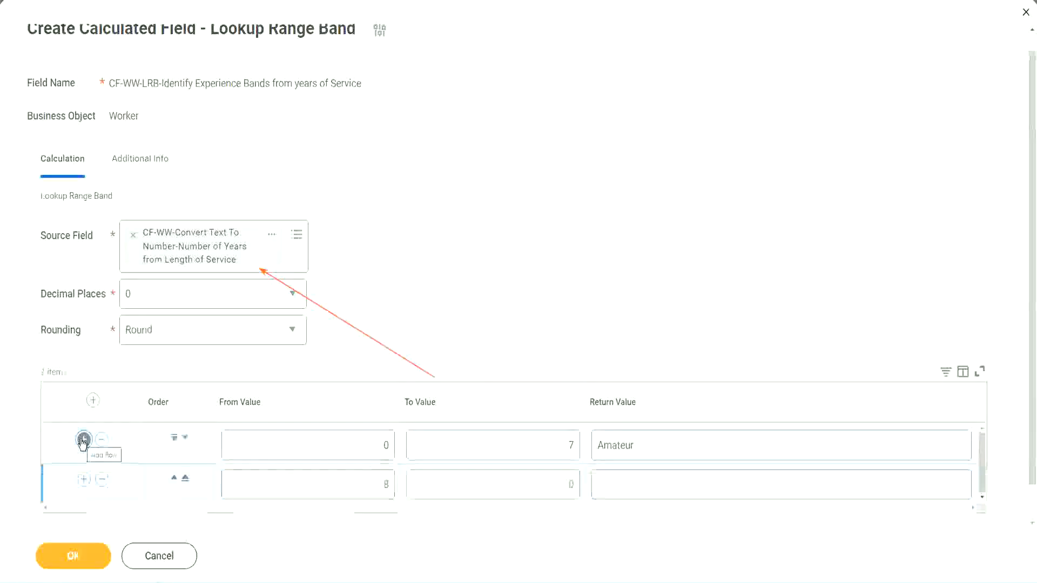
{"action": "left_click", "coordinate": [395, 486]}
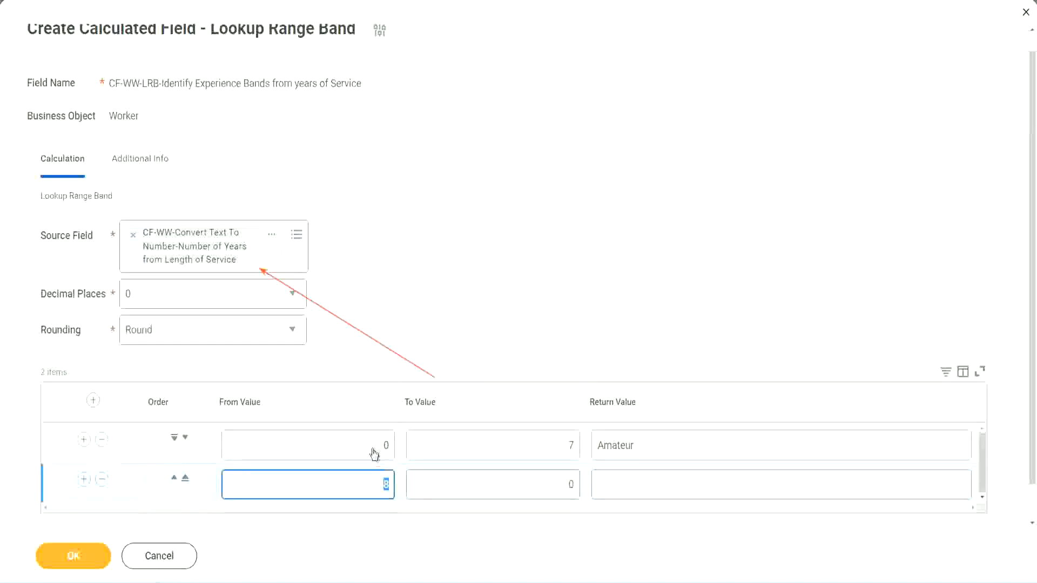
{"action": "left_click", "coordinate": [568, 445]}
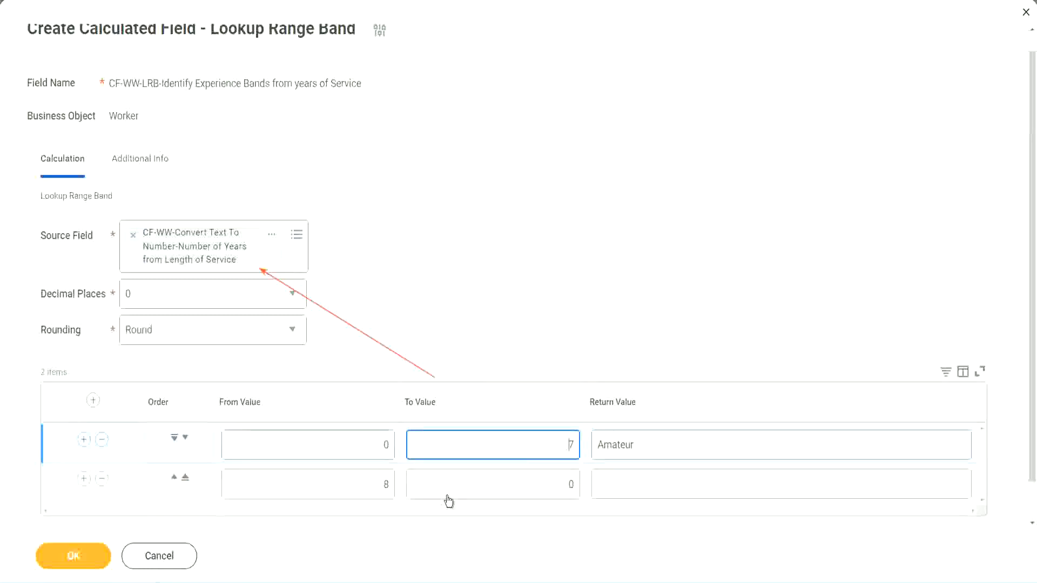
{"action": "left_click", "coordinate": [367, 486]}
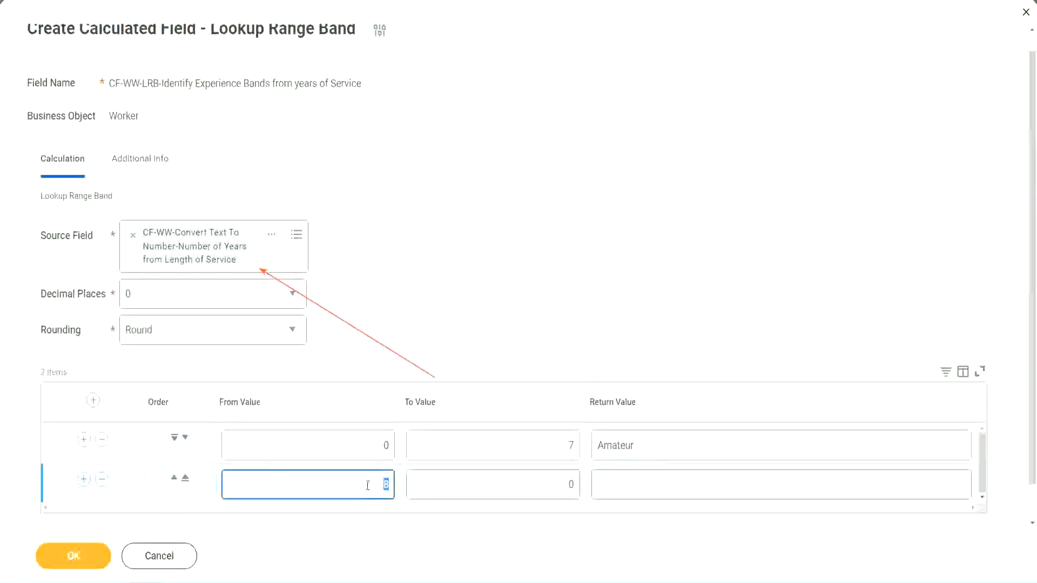
{"action": "left_click", "coordinate": [561, 485]}
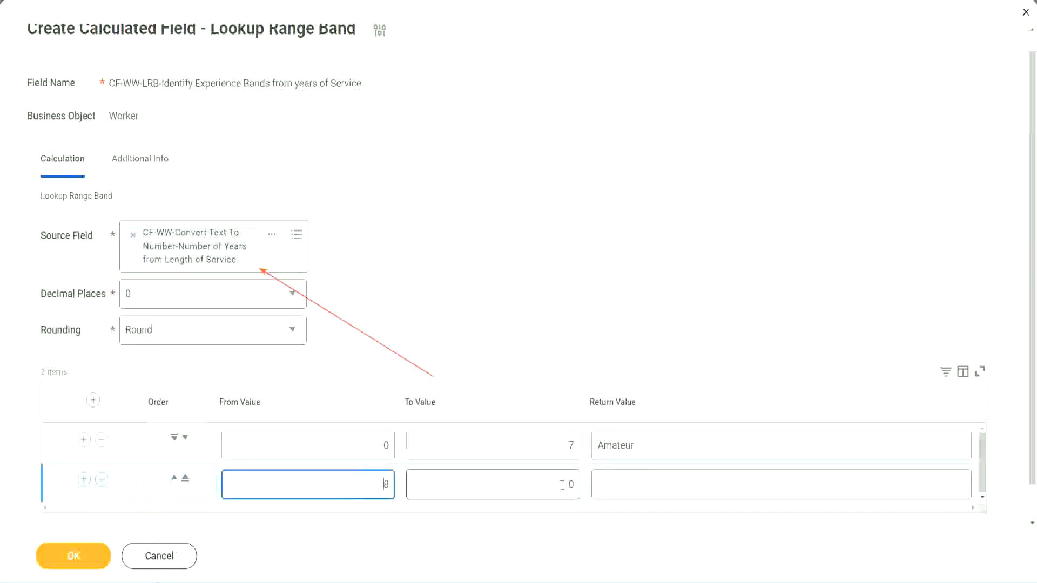
{"action": "left_click", "coordinate": [562, 484]}
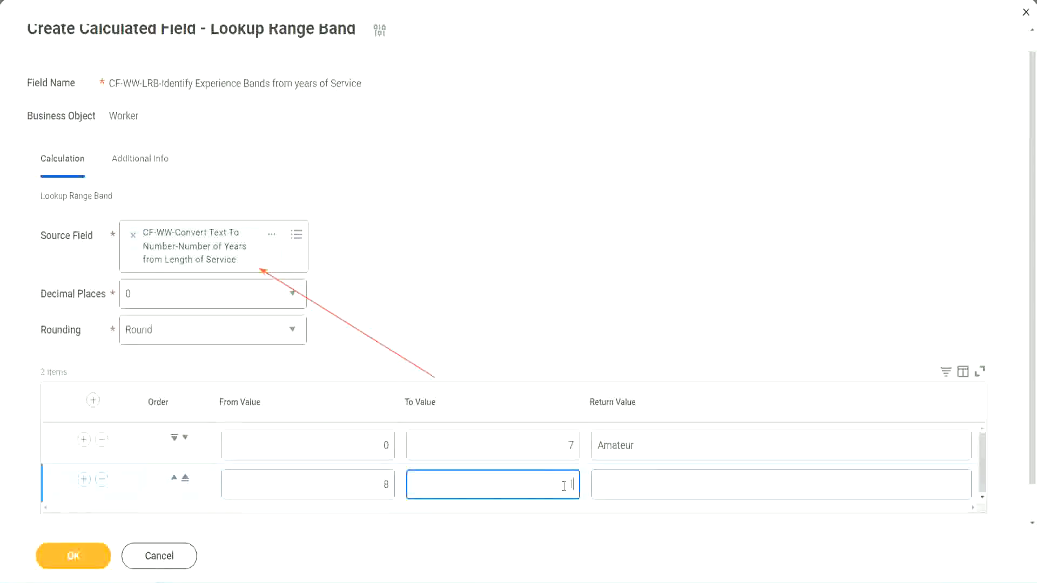
{"action": "type", "text": "15"}
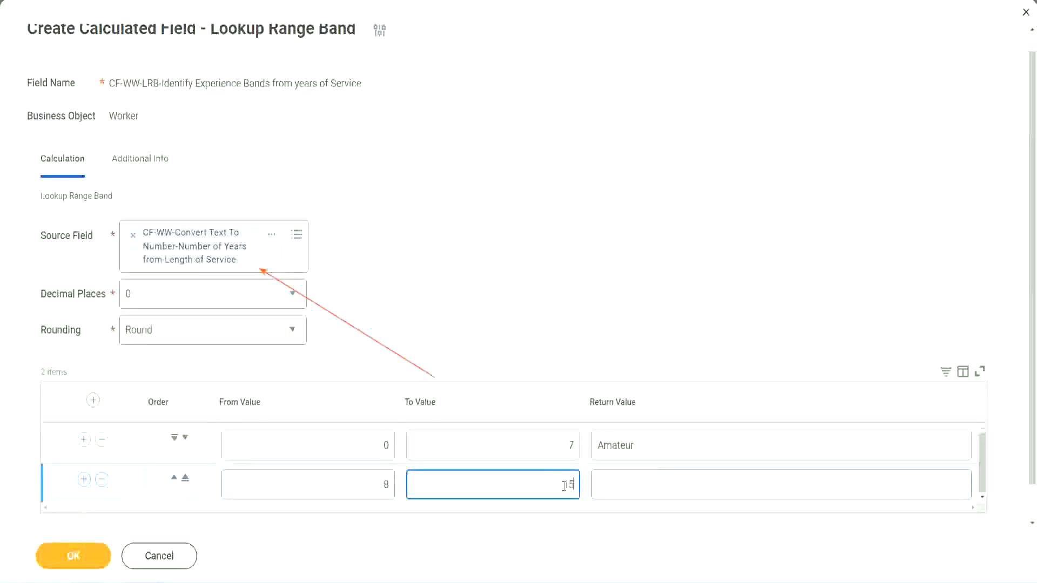
{"action": "left_click", "coordinate": [639, 482]}
{"action": "type", "text": "Ex"}
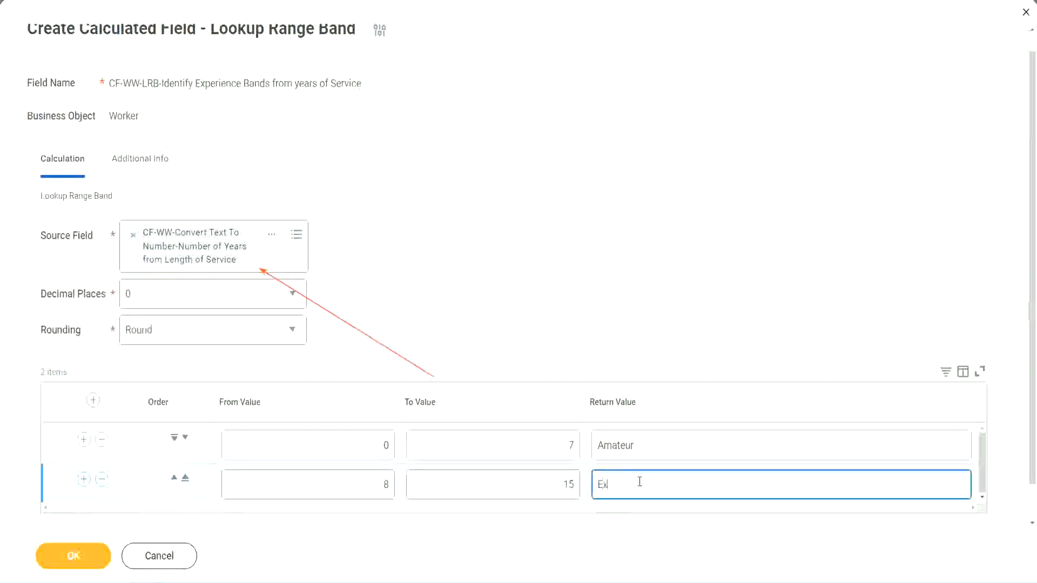
{"action": "type", "text": "perienced"}
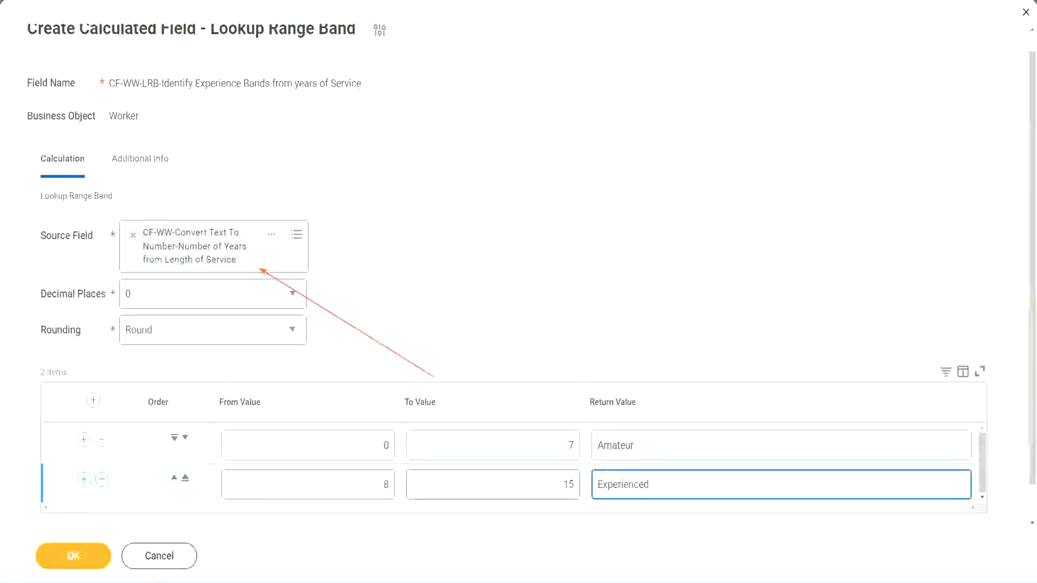
Add a third range row from 16 to 30 with the return value Senior.
{"action": "left_click", "coordinate": [83, 479]}
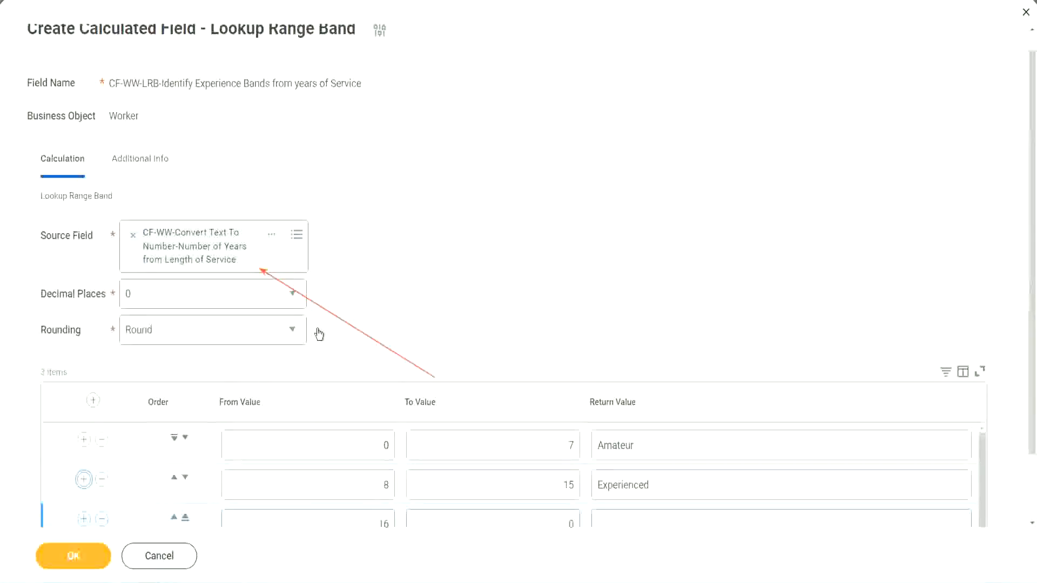
{"action": "scroll", "coordinate": [378, 329], "scroll_direction": "down", "scroll_amount": 2}
{"action": "left_click", "coordinate": [366, 448]}
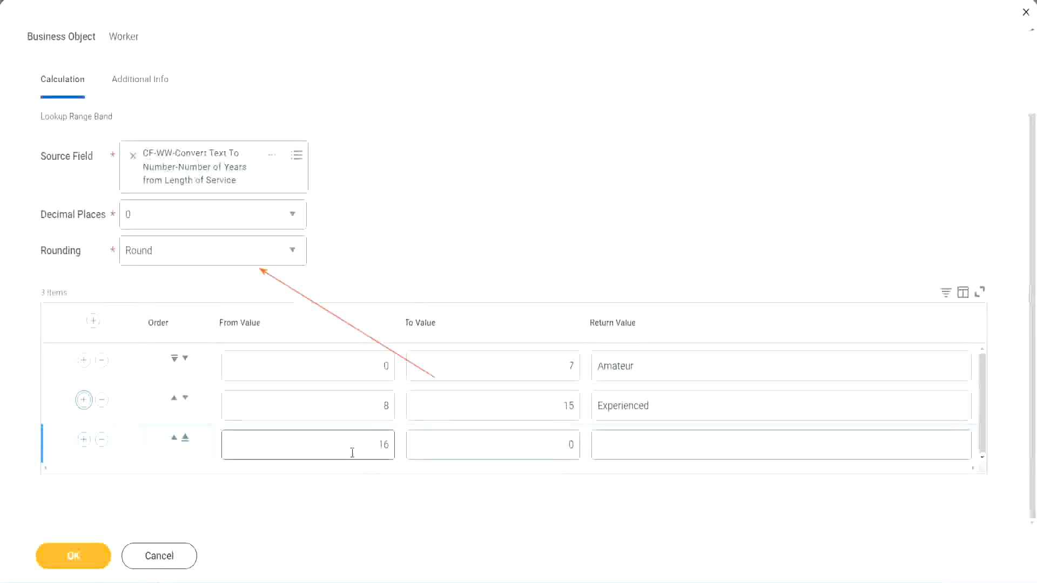
{"action": "left_click", "coordinate": [520, 445]}
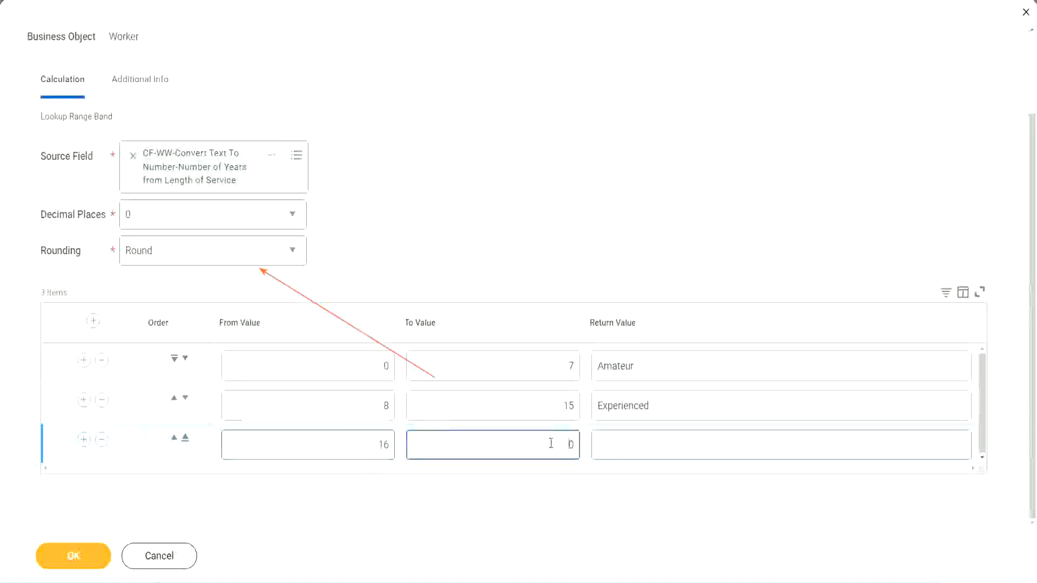
{"action": "type", "text": "3"}
{"action": "key", "text": "Tab"}
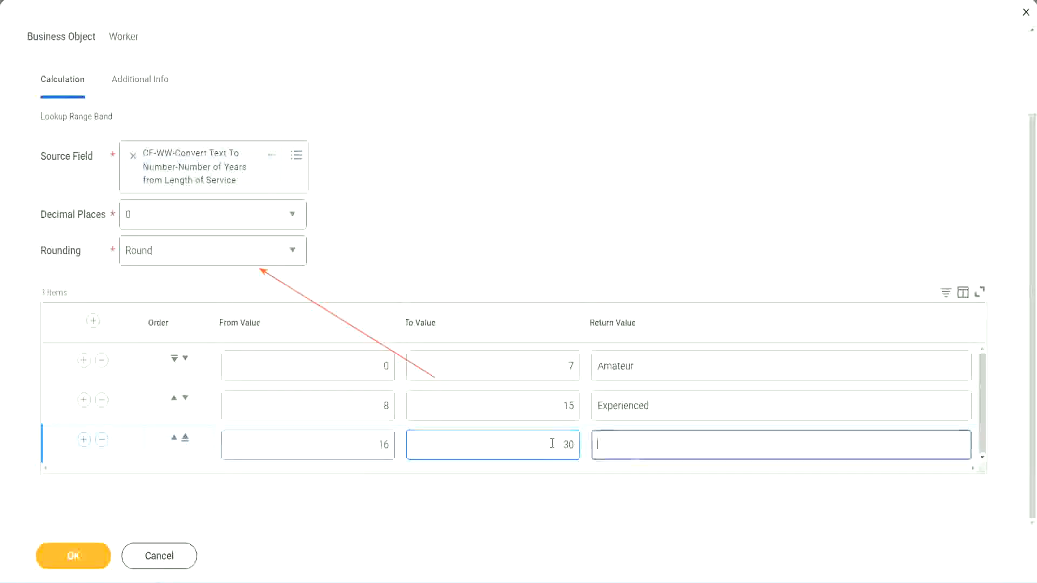
{"action": "type", "text": "L"}
{"action": "key", "text": "BackSpace"}
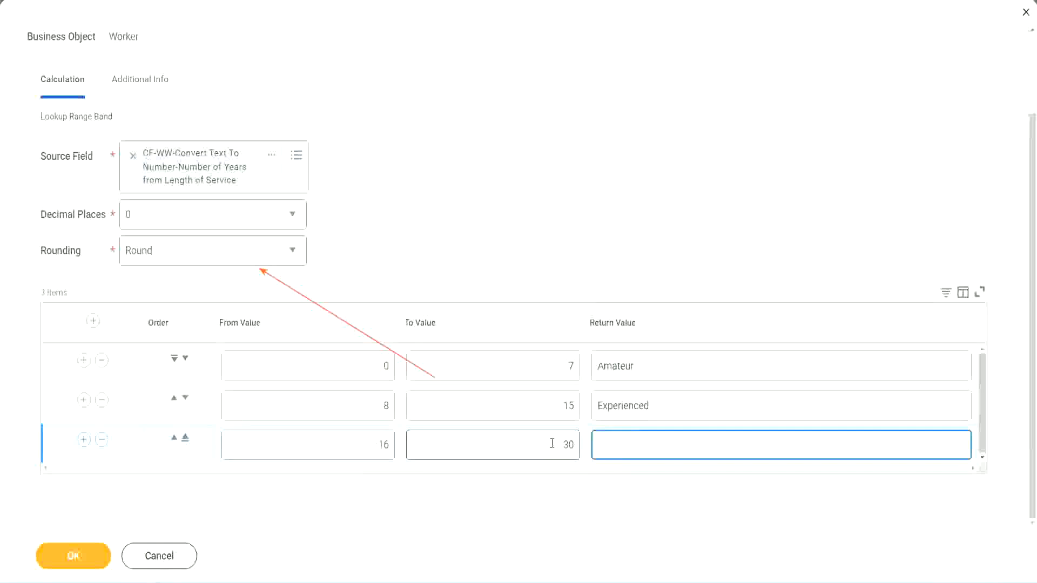
{"action": "type", "text": "Senior"}
Add a fourth range row from 31 to 1000 with the return value Legend.
{"action": "left_click", "coordinate": [84, 441]}
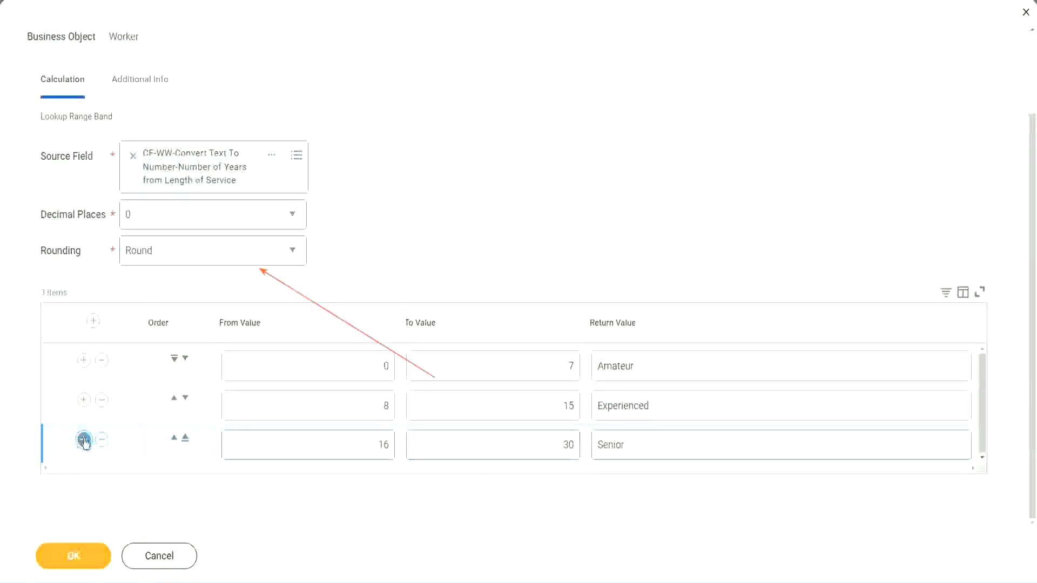
{"action": "scroll", "coordinate": [324, 438], "scroll_direction": "down", "scroll_amount": 1}
{"action": "left_click", "coordinate": [341, 440]}
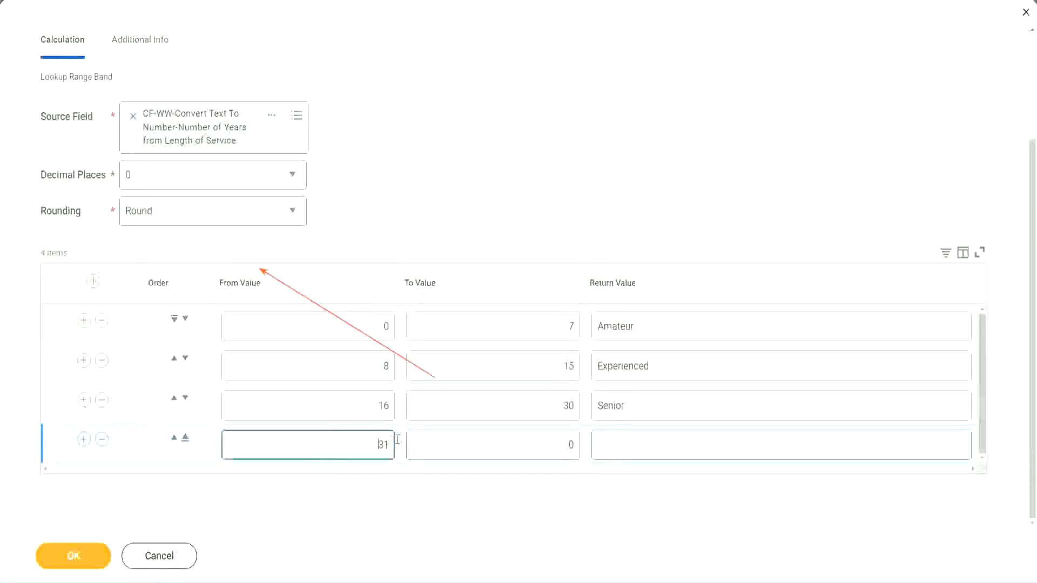
{"action": "double_click", "coordinate": [349, 438]}
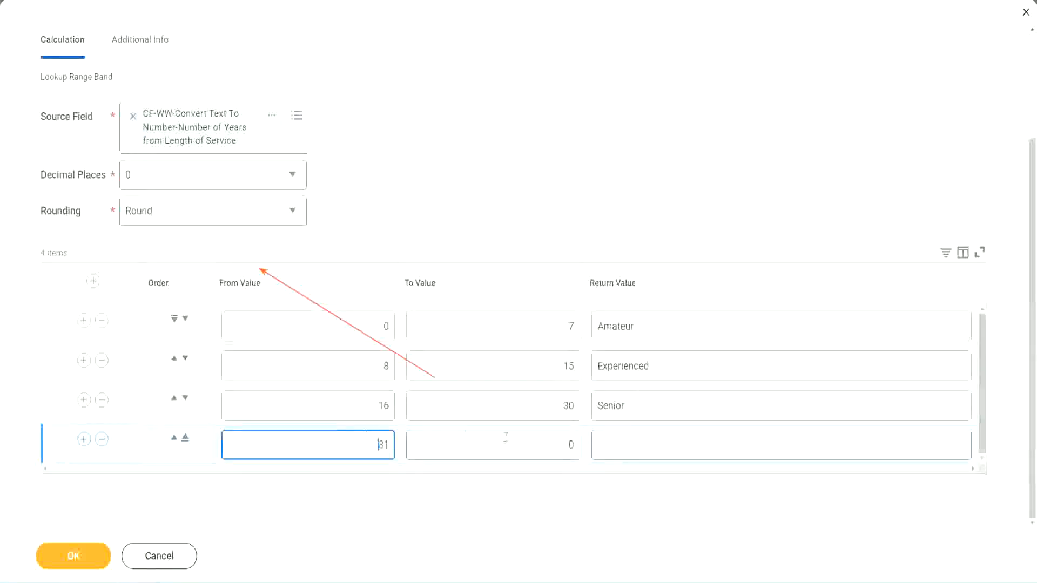
{"action": "left_click", "coordinate": [559, 445]}
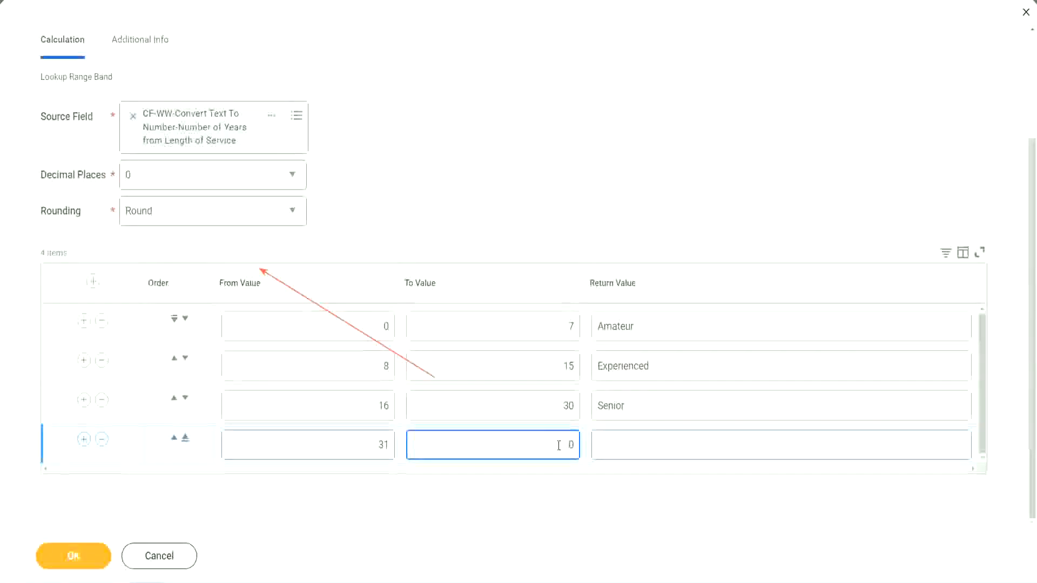
{"action": "type", "text": "1000"}
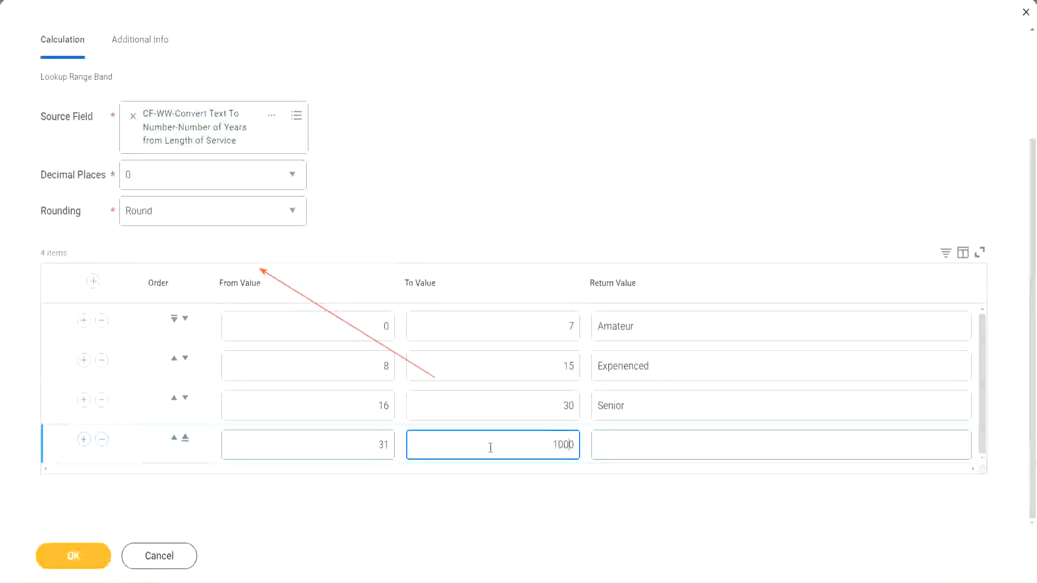
{"action": "left_click_drag", "start_coordinate": [489, 448], "coordinate": [602, 440]}
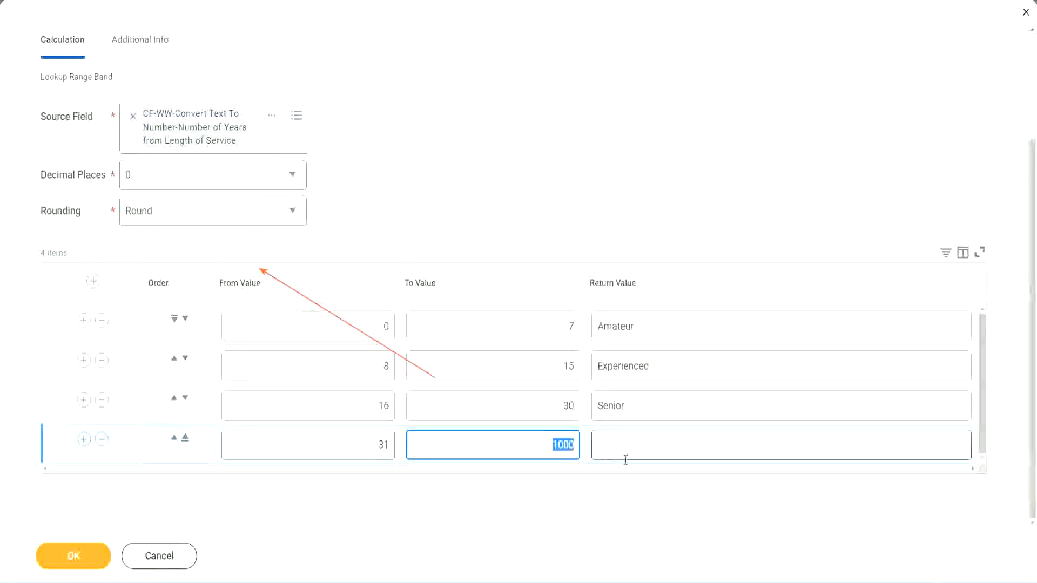
{"action": "left_click", "coordinate": [558, 438]}
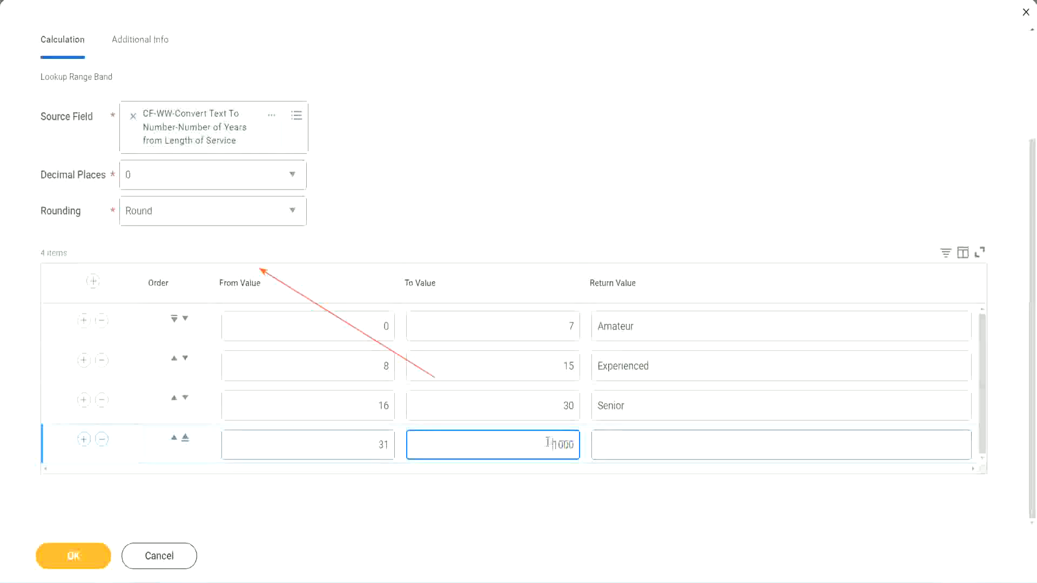
{"action": "double_click", "coordinate": [581, 442]}
{"action": "left_click", "coordinate": [647, 444]}
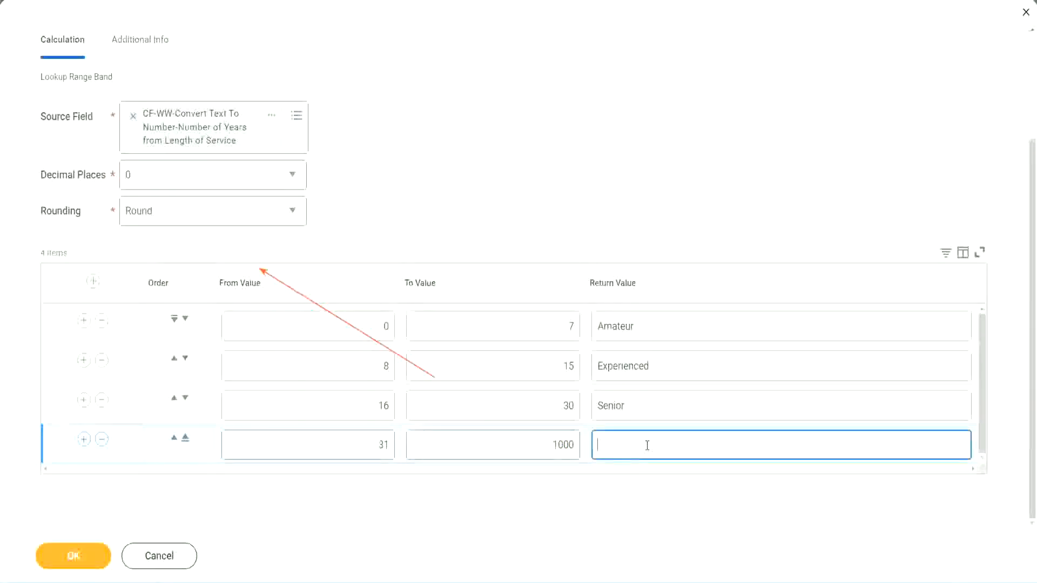
{"action": "type", "text": "Legend"}
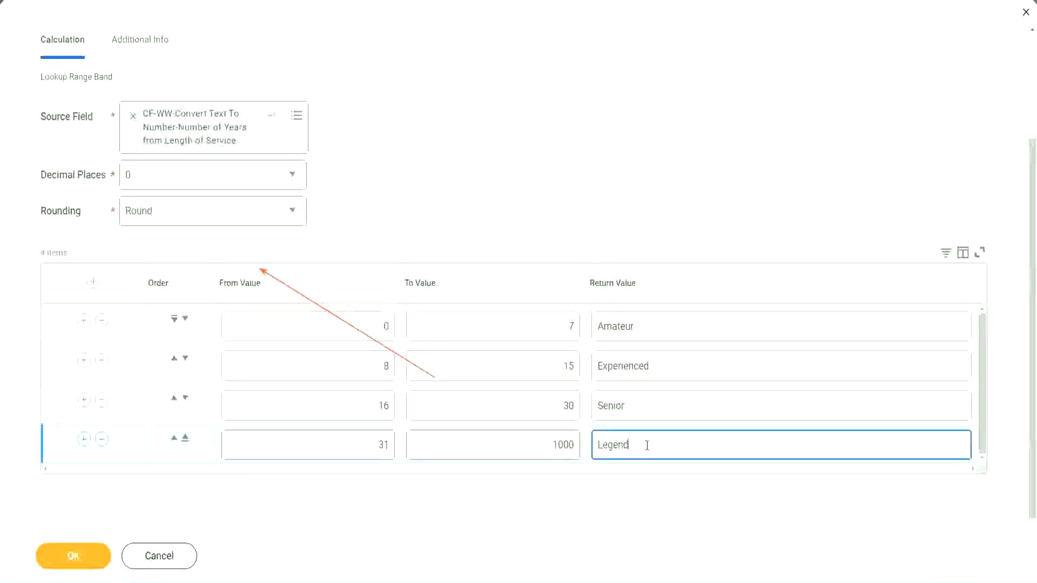
Review the from, to and return values of all the range rows in the lookup range band.
{"action": "left_click", "coordinate": [483, 178]}
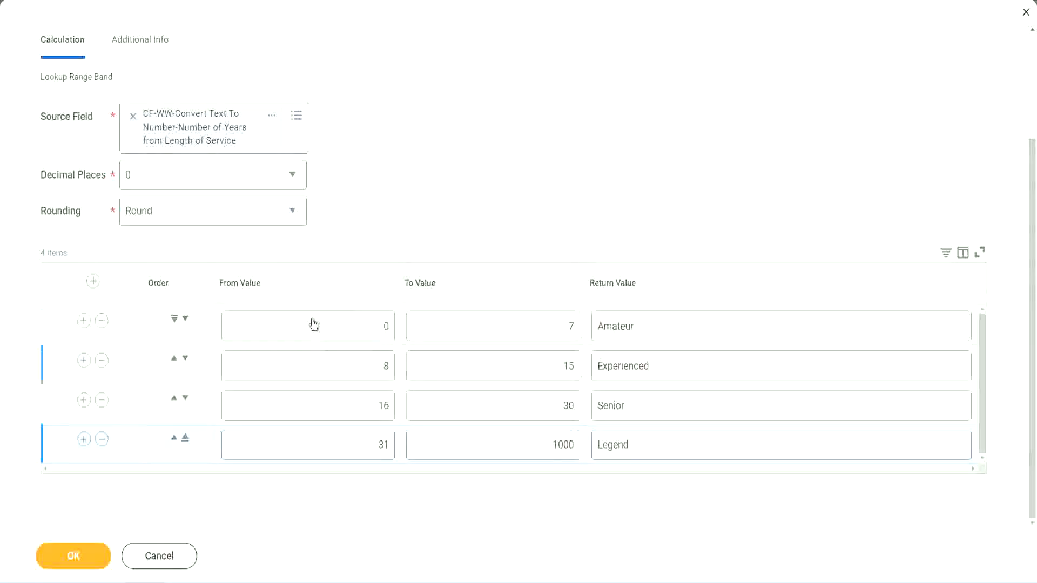
{"action": "left_click", "coordinate": [674, 325]}
{"action": "left_click", "coordinate": [670, 367]}
{"action": "left_click", "coordinate": [652, 405]}
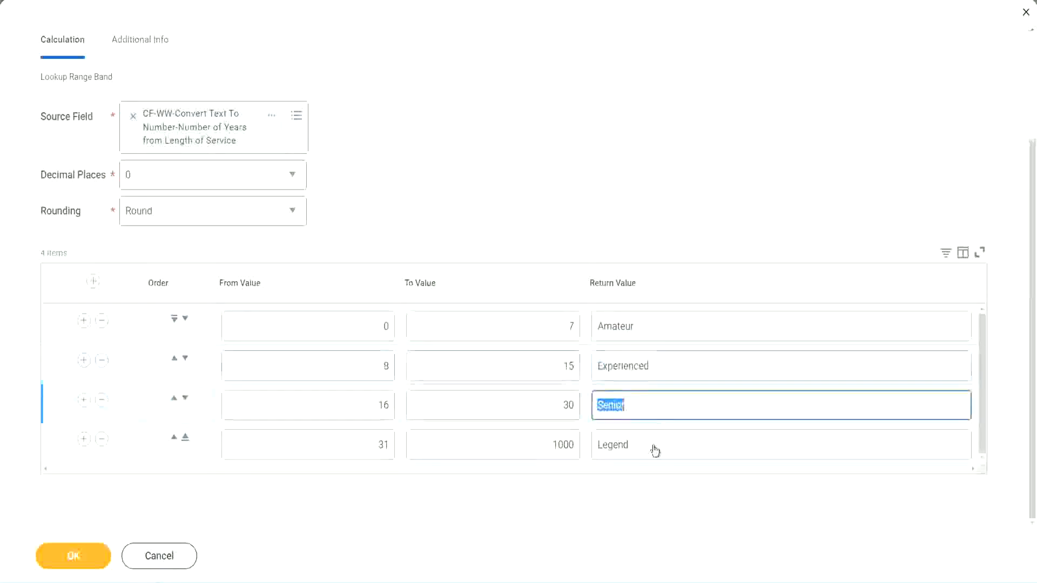
{"action": "left_click", "coordinate": [652, 446]}
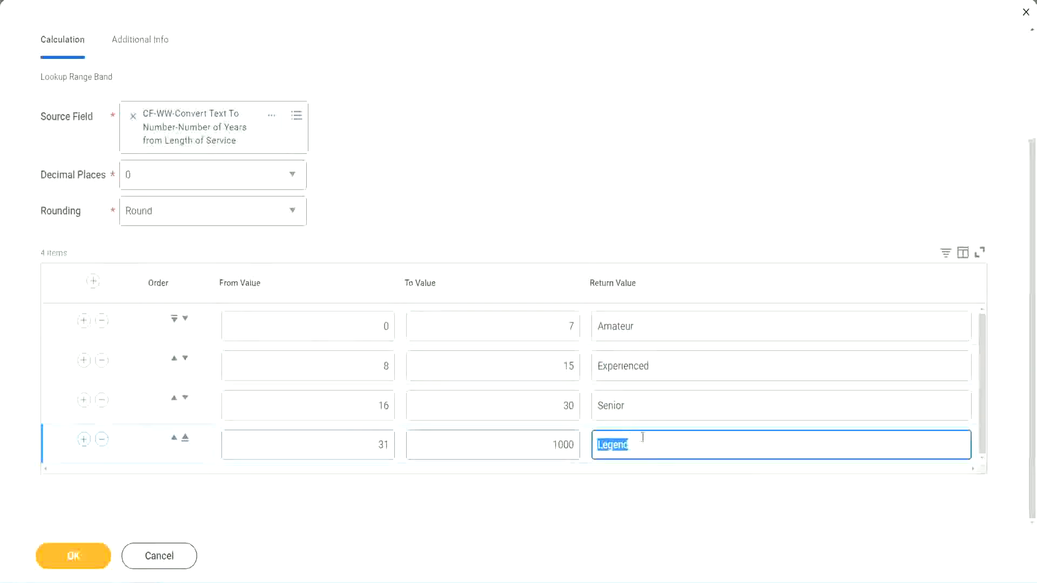
{"action": "left_click", "coordinate": [331, 329]}
{"action": "left_click", "coordinate": [531, 315]}
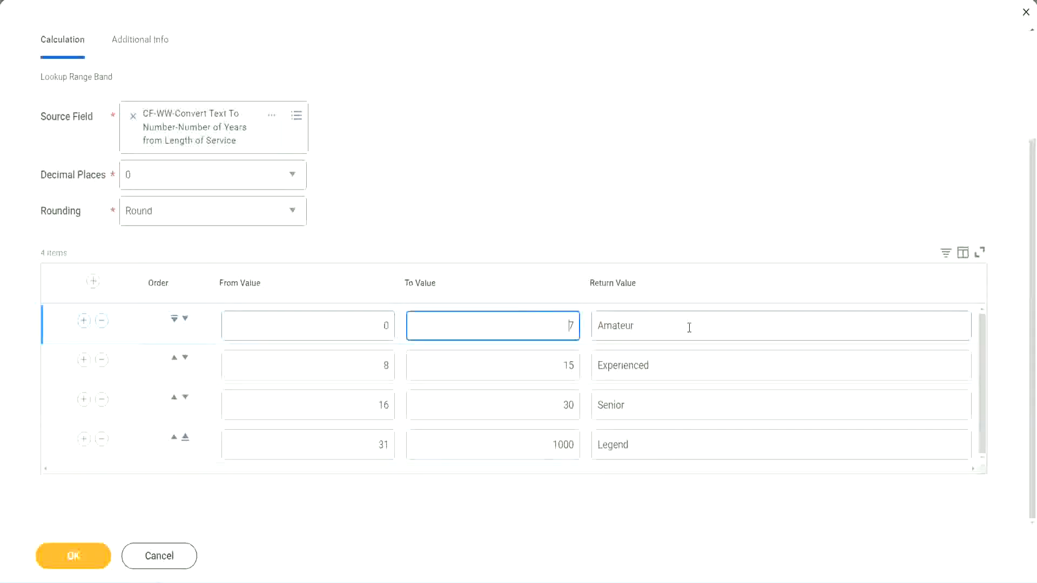
{"action": "left_click", "coordinate": [687, 326]}
{"action": "left_click", "coordinate": [673, 363]}
{"action": "left_click", "coordinate": [658, 411]}
{"action": "left_click", "coordinate": [652, 445]}
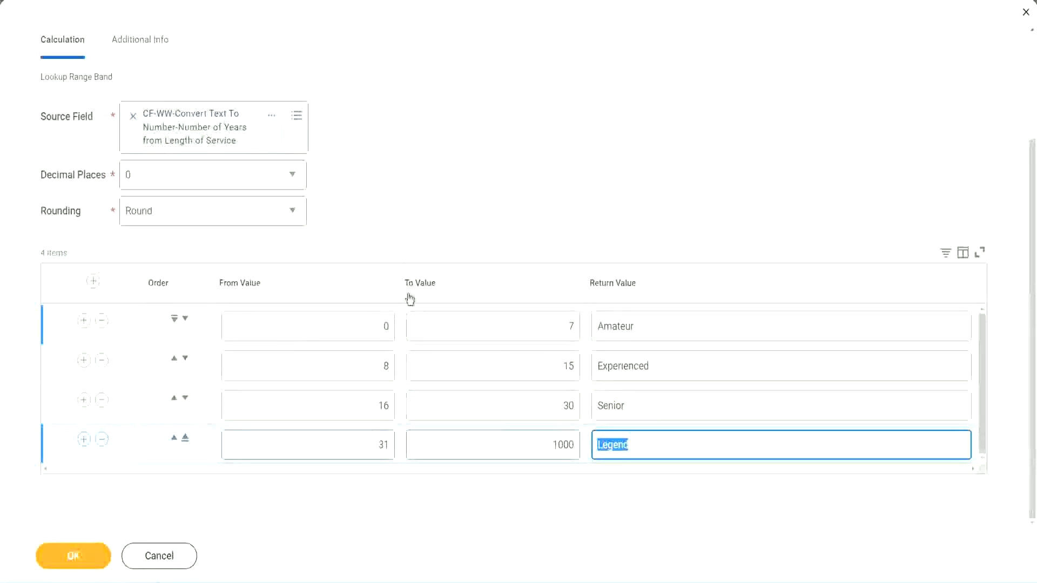
{"action": "left_click", "coordinate": [481, 229]}
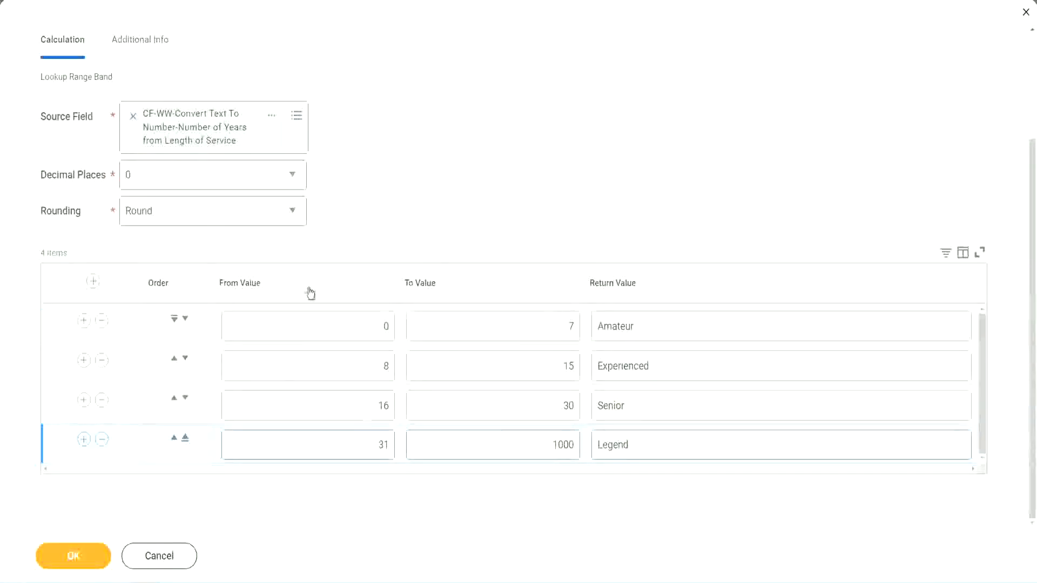
Save the lookup range band calculated field and copy its name from the save confirmation.
{"action": "left_click", "coordinate": [72, 555]}
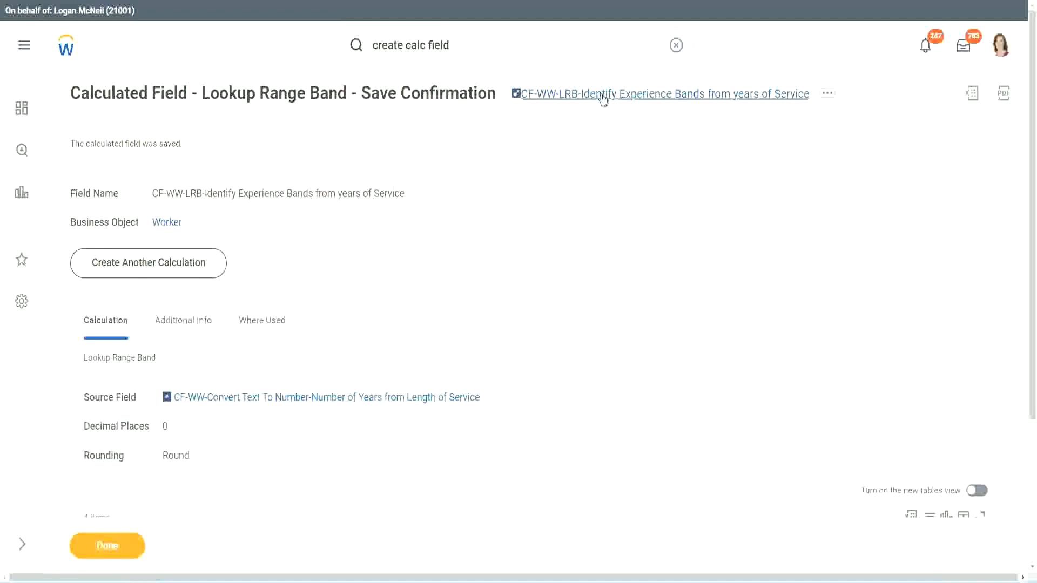
{"action": "right_click", "coordinate": [599, 103]}
{"action": "left_click", "coordinate": [616, 161]}
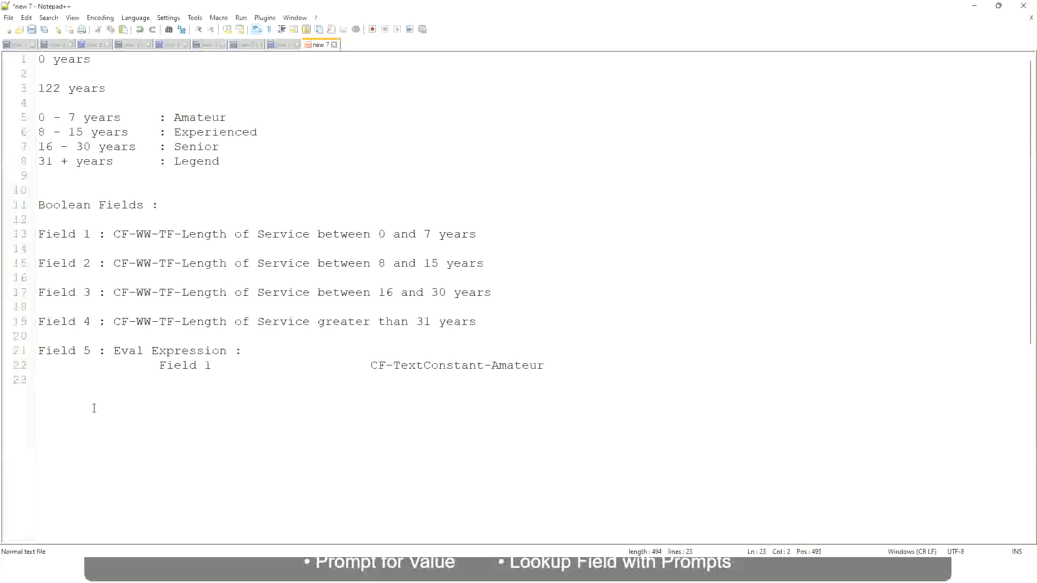
Switch to Notepad++ and write "10,000 USD" on a new line a few blank lines below the Eval Expression notes.
{"action": "key", "text": "Return"}
{"action": "key", "text": "Return"}
{"action": "key", "text": "Return"}
{"action": "key", "text": "Left"}
{"action": "type", "text": "10,000 USD"}
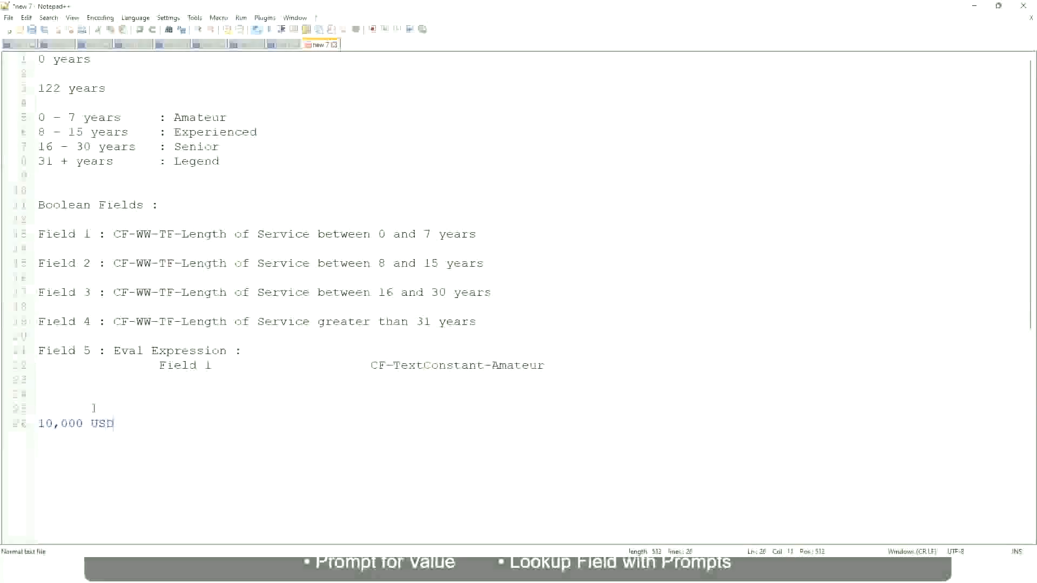
{"action": "key", "text": "Tab"}
{"action": "key", "text": "Tab"}
{"action": "key", "text": "Tab"}
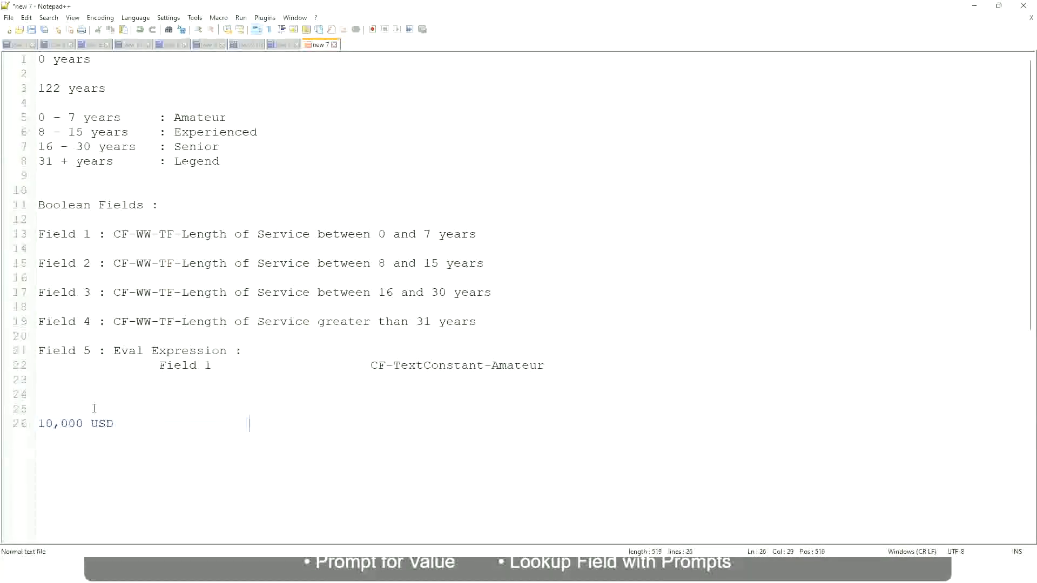
Write "1,000,000 USD" further along the 10,000 USD line and start a new paragraph below it.
{"action": "type", "text": "1,000,000"}
{"action": "key", "text": "Right"}
{"action": "key", "text": "Right"}
{"action": "key", "text": "Right"}
{"action": "key", "text": "Right"}
{"action": "key", "text": "Right"}
{"action": "key", "text": "Right"}
{"action": "key", "text": "Right"}
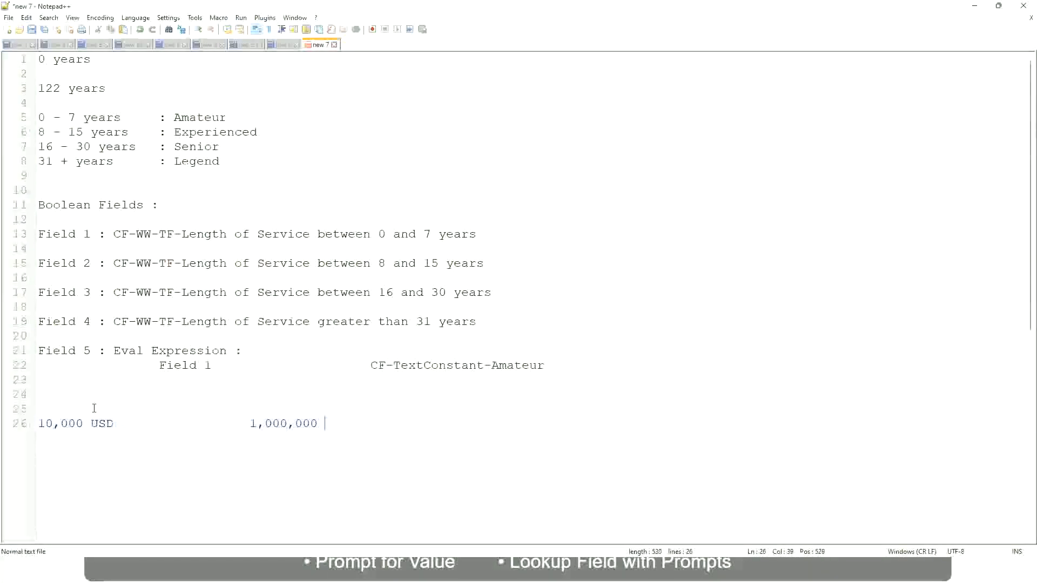
{"action": "type", "text": "USD"}
{"action": "key", "text": "Return"}
{"action": "key", "text": "Return"}
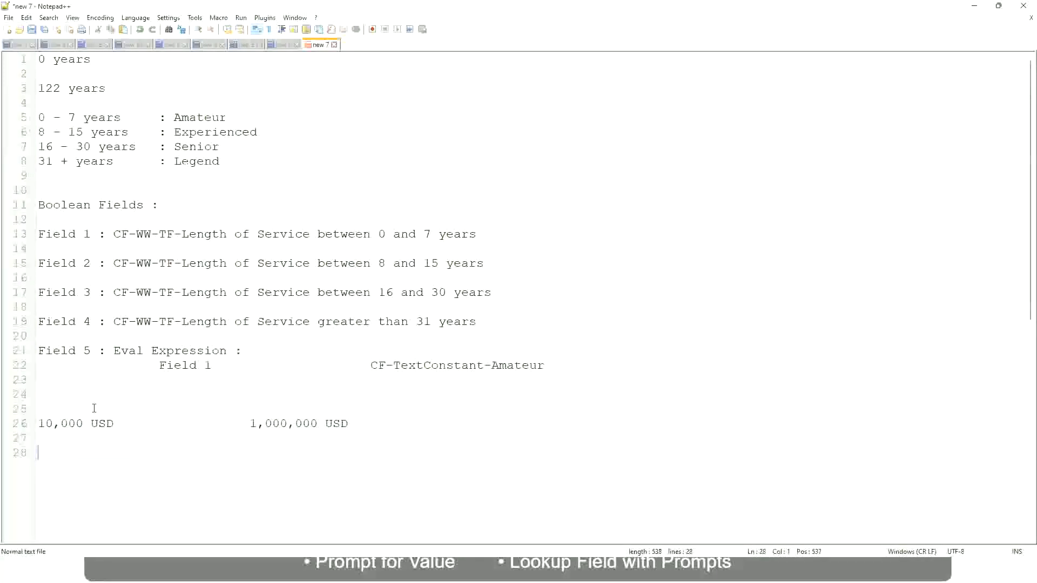
Write the first currency band as "10 - 50,000 : Low" below the USD limits and start a new line.
{"action": "type", "text": "10 - 50,000             : Low"}
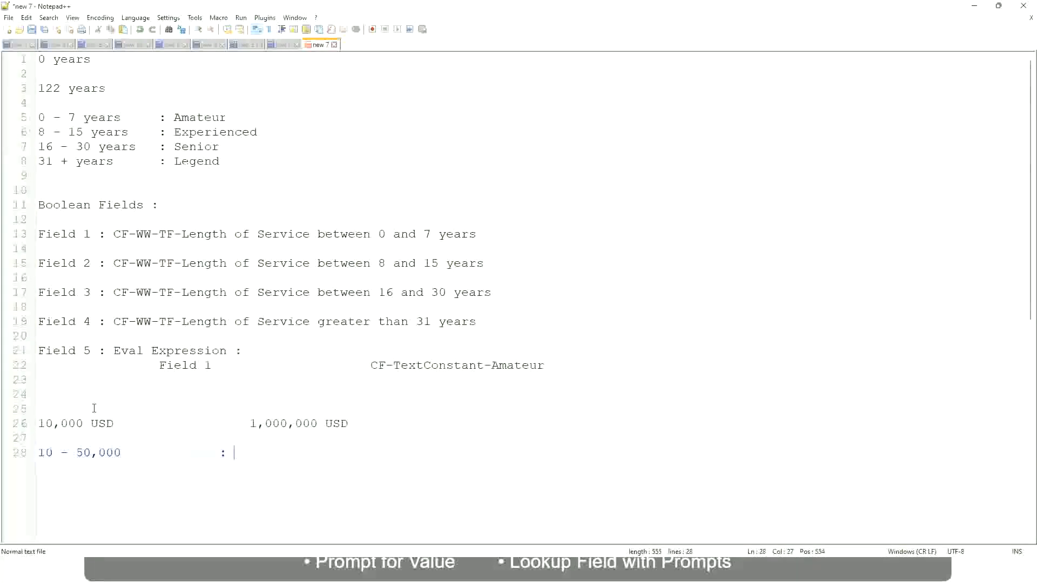
{"action": "key", "text": "Return"}
{"action": "key", "text": "Return"}
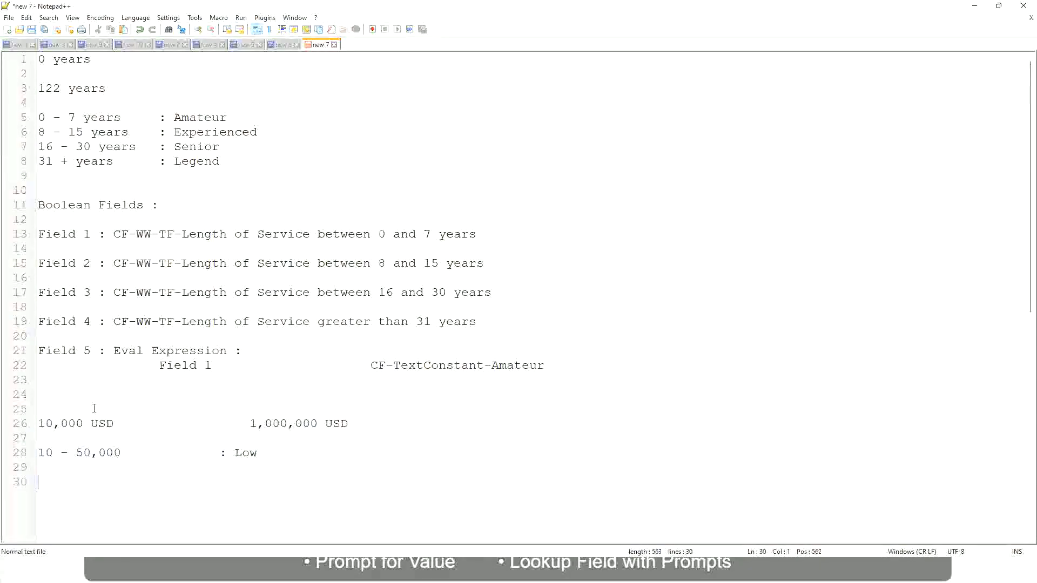
Add the band "50,001 - 150,000 : Medium" directly below the Low band, with its colon aligned to the one above.
{"action": "key", "text": "Up"}
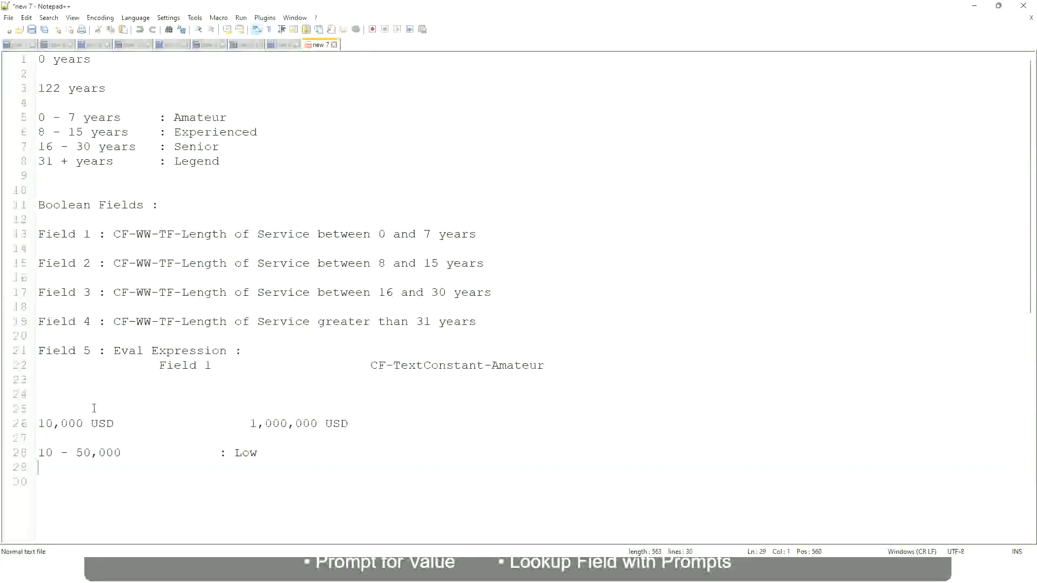
{"action": "type", "text": "50,001 - 1"}
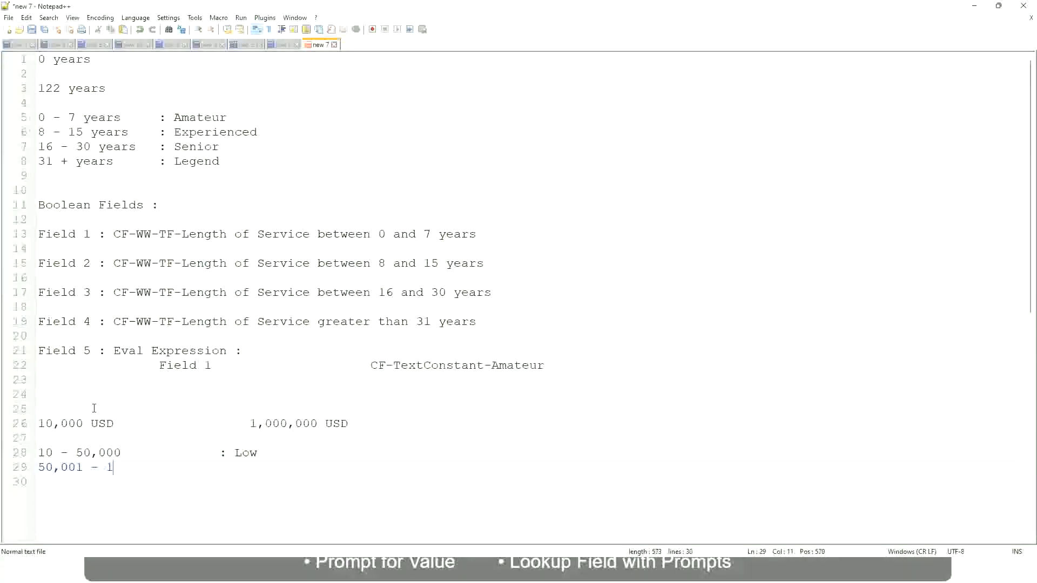
{"action": "type", "text": "50,000"}
{"action": "key", "text": "Tab"}
{"action": "key", "text": "Tab"}
{"action": "type", "text": ": Medium"}
{"action": "key", "text": "Return"}
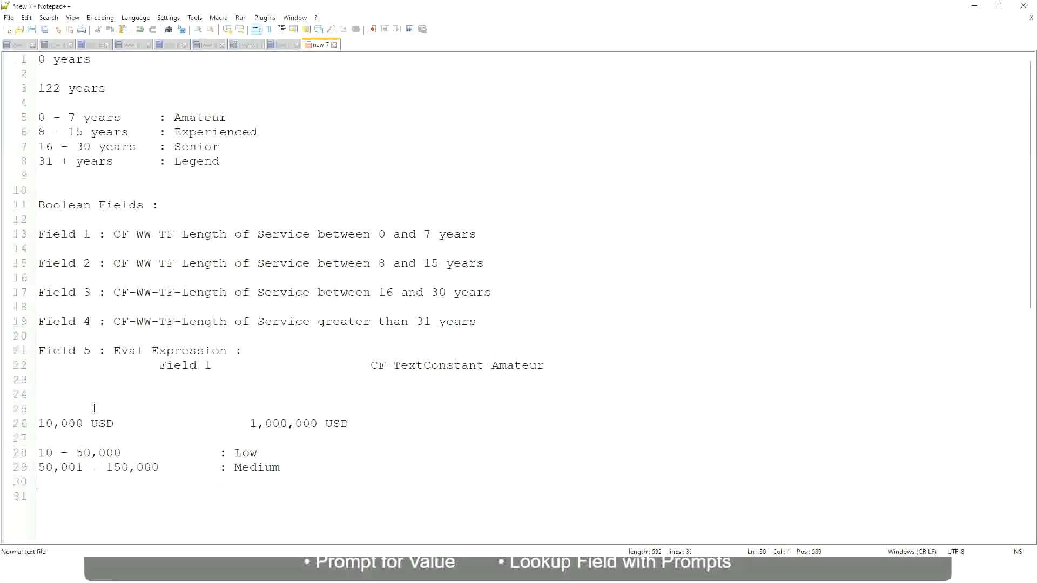
Add the band "> 150,000 : High" below the Medium band, with its colon aligned to the others.
{"action": "type", "text": "> 150,000"}
{"action": "key", "text": "Tab"}
{"action": "key", "text": "Tab"}
{"action": "key", "text": "Tab"}
{"action": "key", "text": "Tab"}
{"action": "type", "text": ": High"}
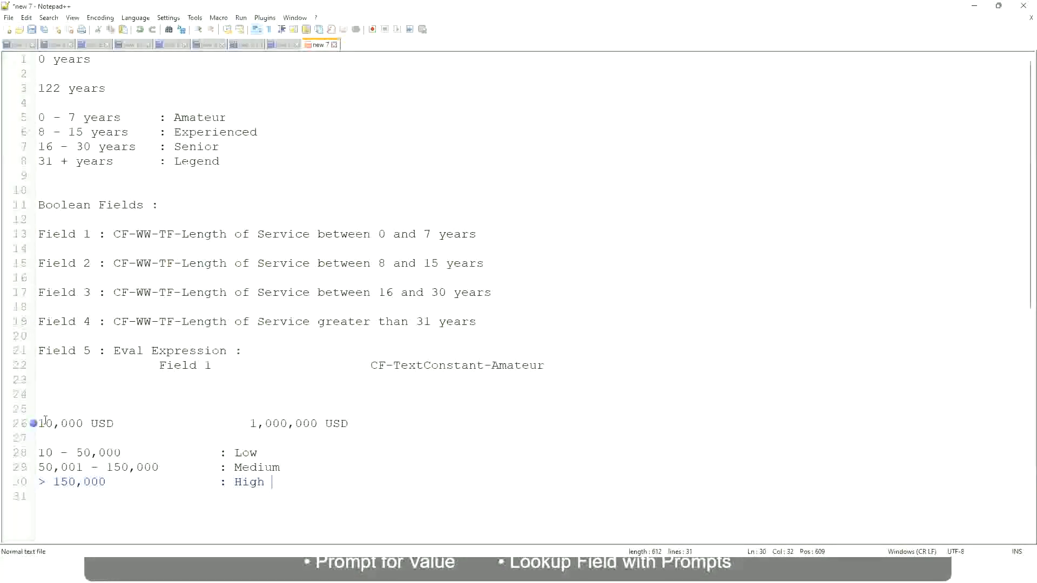
Review the lower and upper USD limits against the Low, Medium and High bands in the currency notes.
{"action": "left_click", "coordinate": [46, 423]}
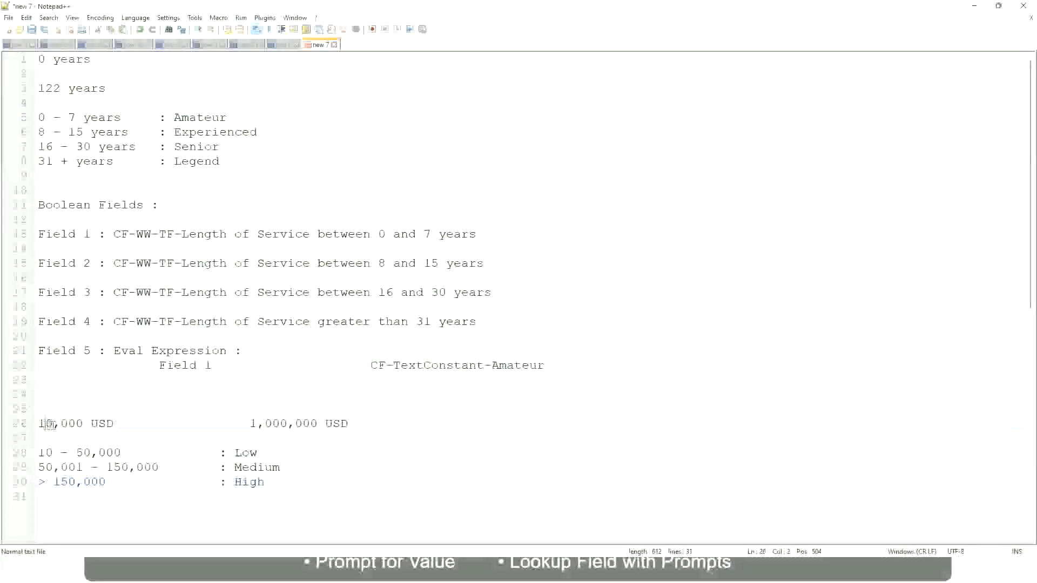
{"action": "double_click", "coordinate": [310, 424]}
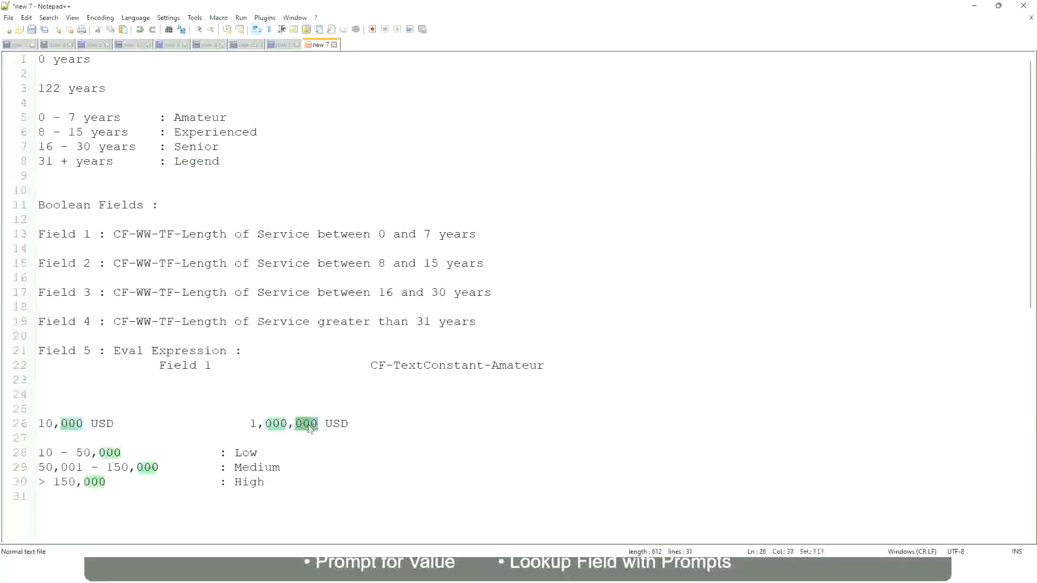
{"action": "left_click", "coordinate": [201, 469]}
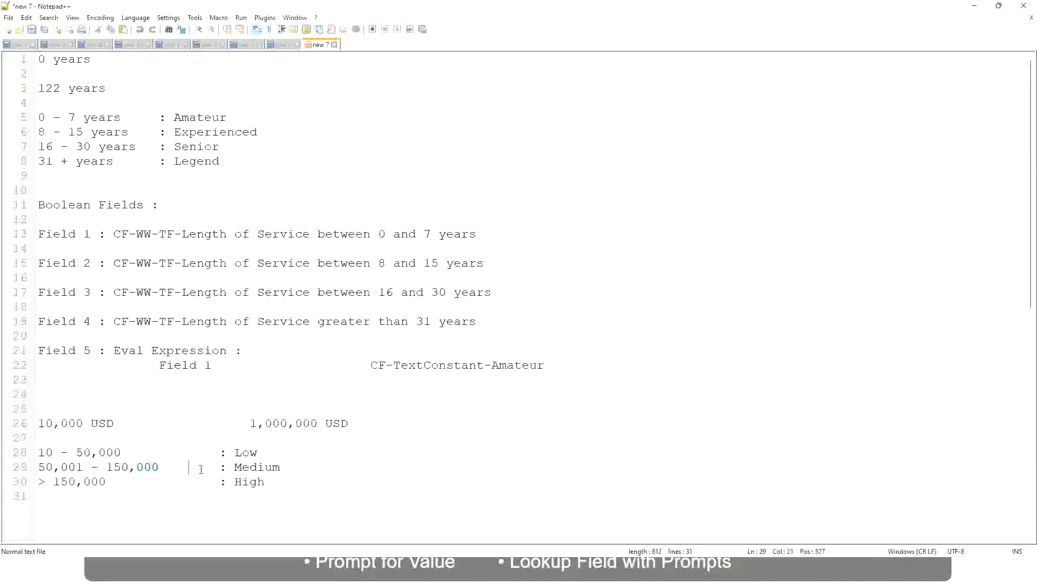
{"action": "left_click", "coordinate": [33, 423]}
{"action": "left_click", "coordinate": [320, 427]}
{"action": "left_click", "coordinate": [249, 452]}
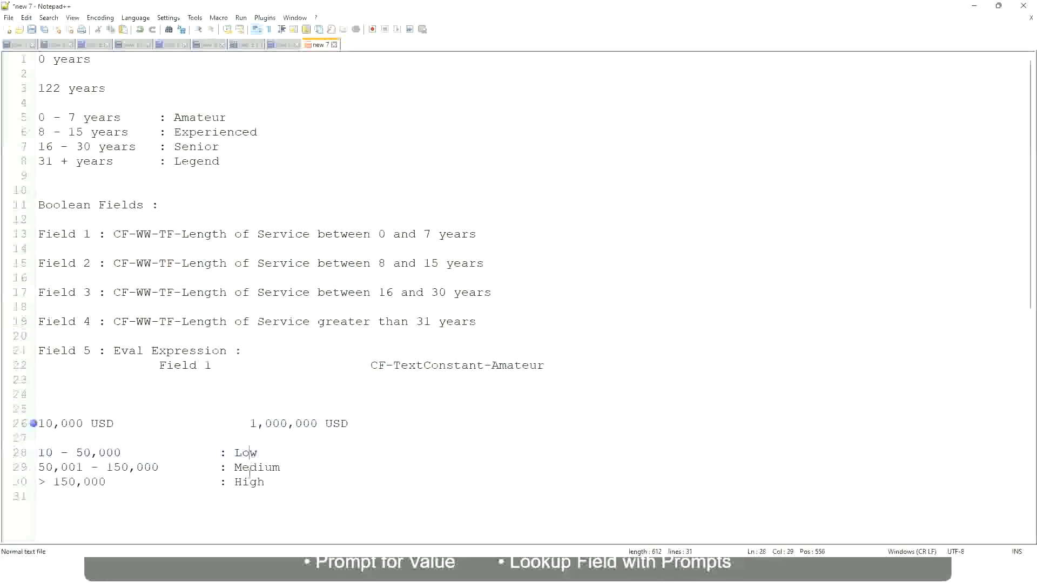
{"action": "left_click", "coordinate": [249, 482]}
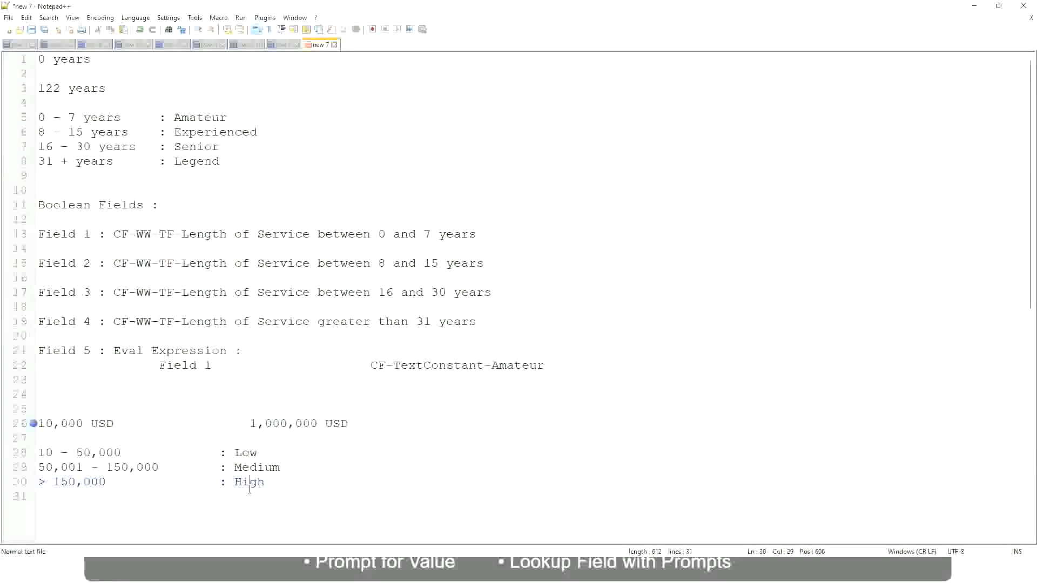
{"action": "left_click", "coordinate": [160, 438]}
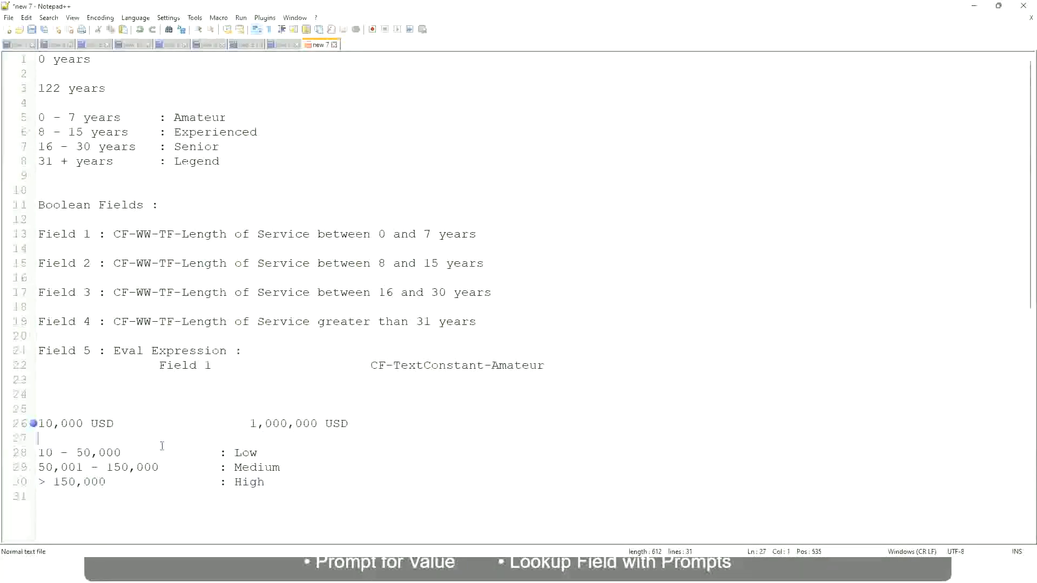
{"action": "left_click", "coordinate": [266, 479]}
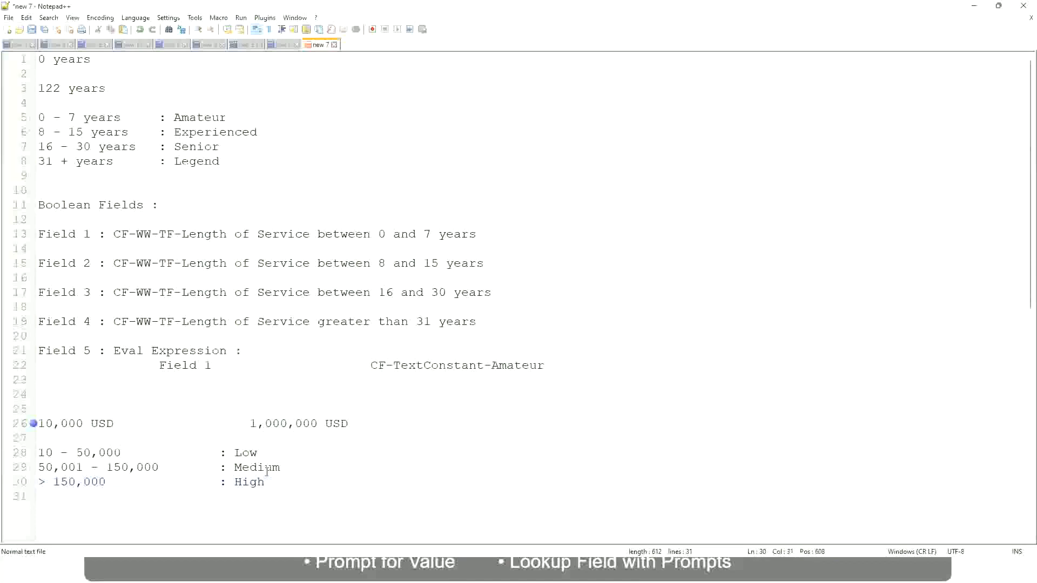